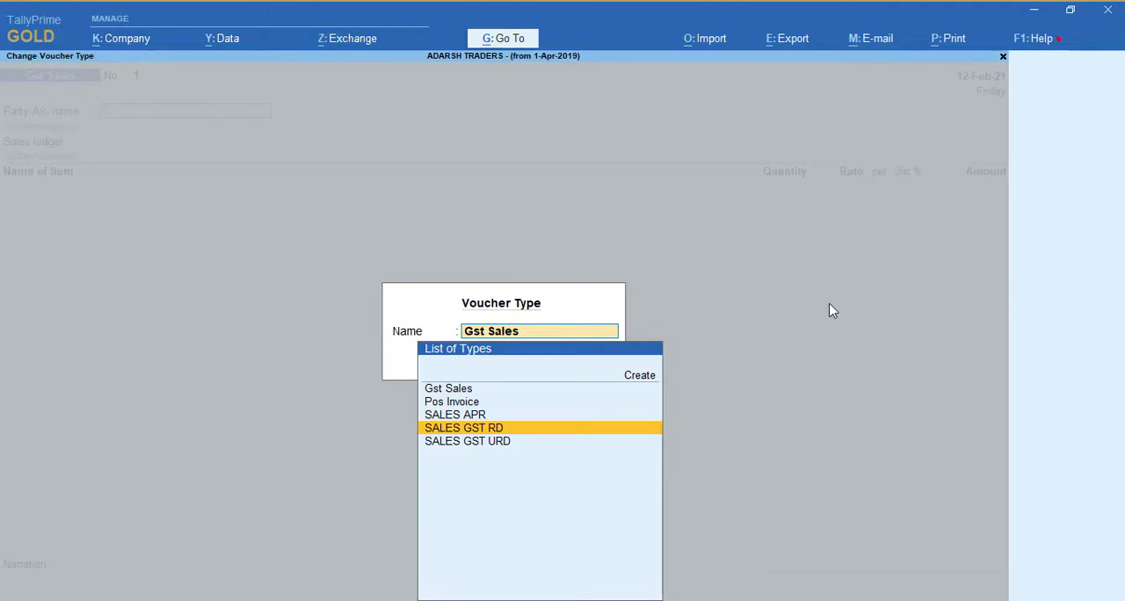
Step: Preview a blank SALES GST URD voucher with the GST SALES voucher class, and quit it without saving
key(Up)
key(Up)
key(Up)
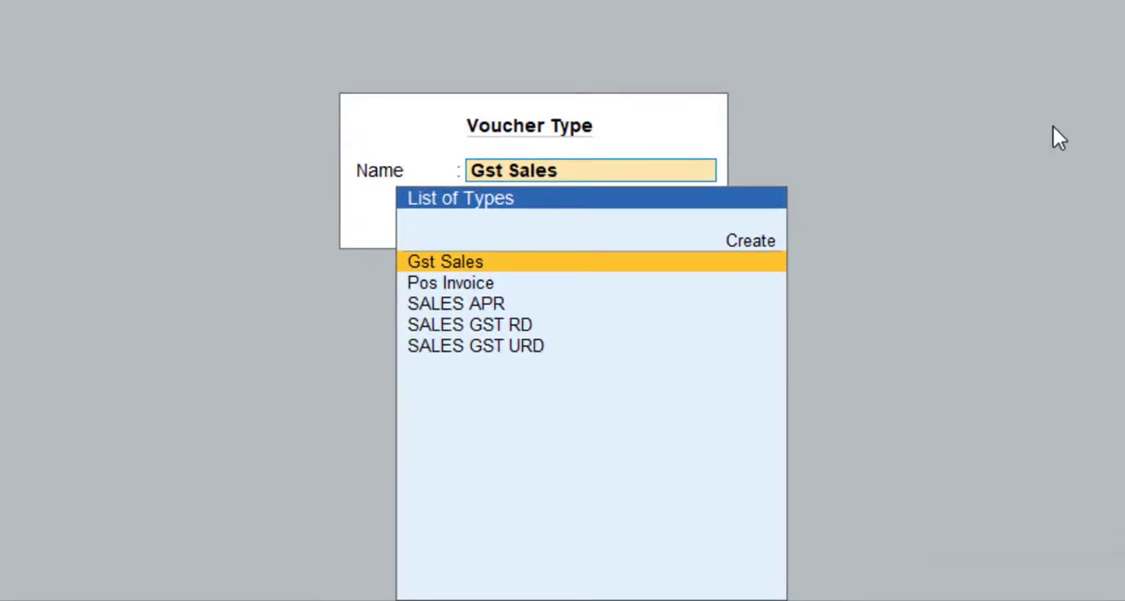
key(Down)
key(Down)
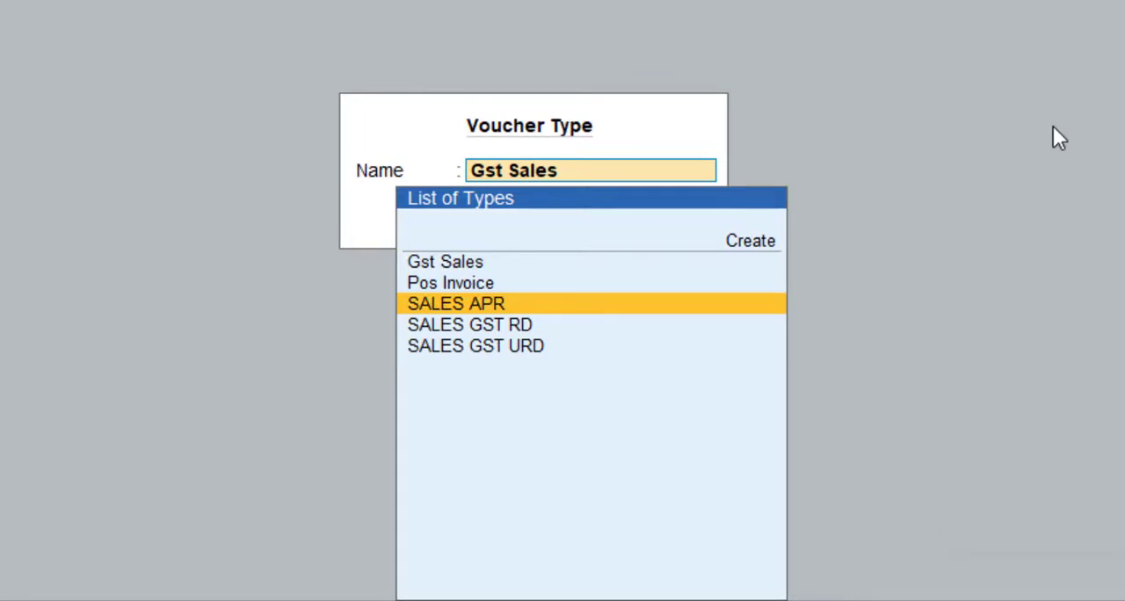
key(Down)
key(Down)
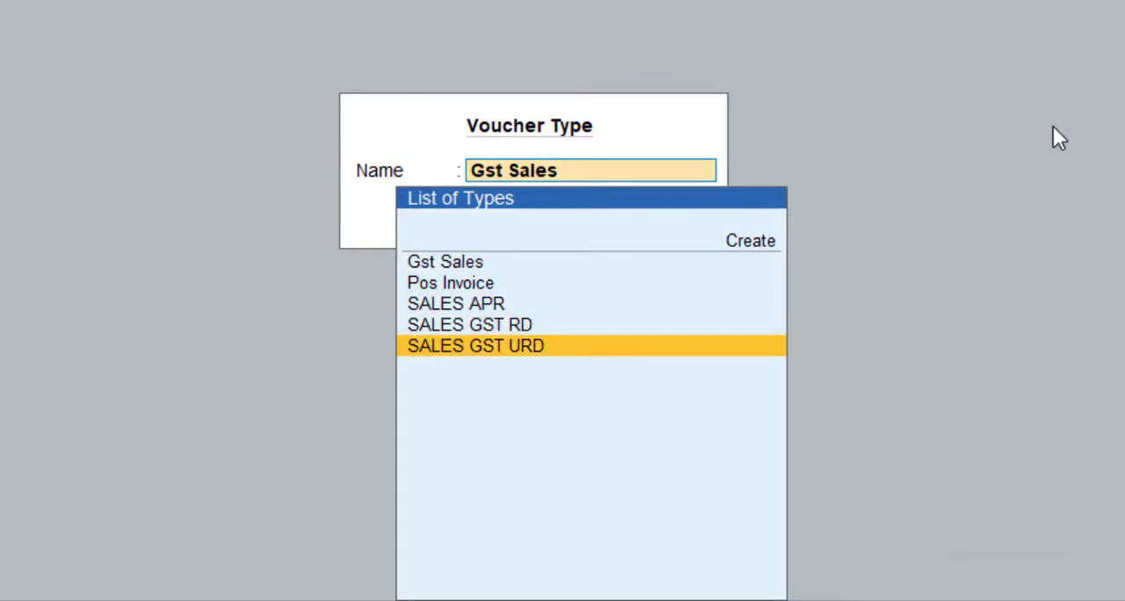
key(Up)
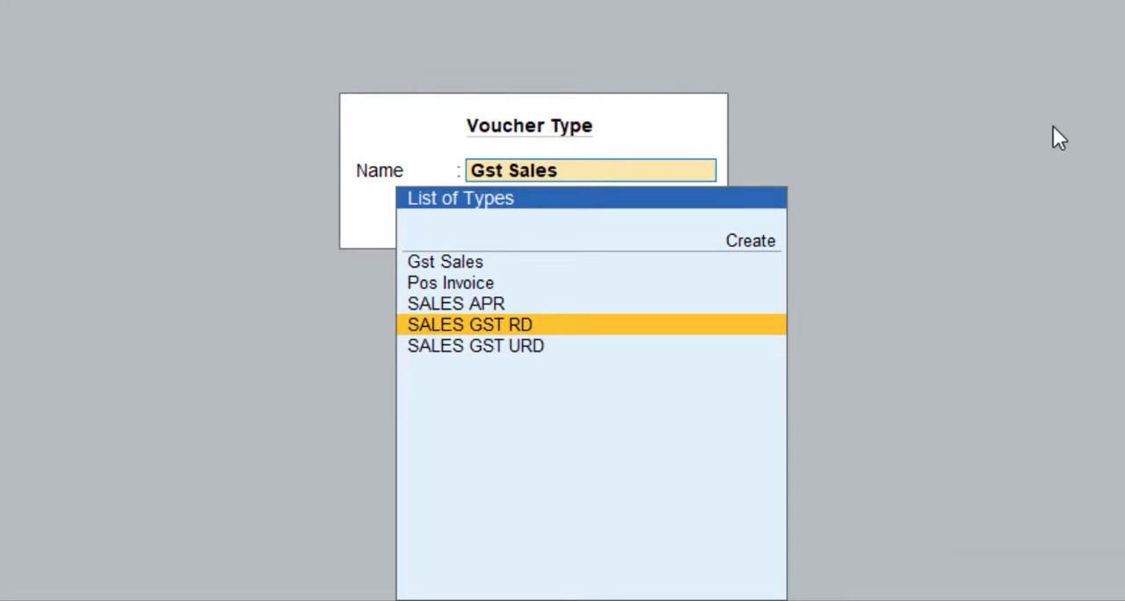
key(Down)
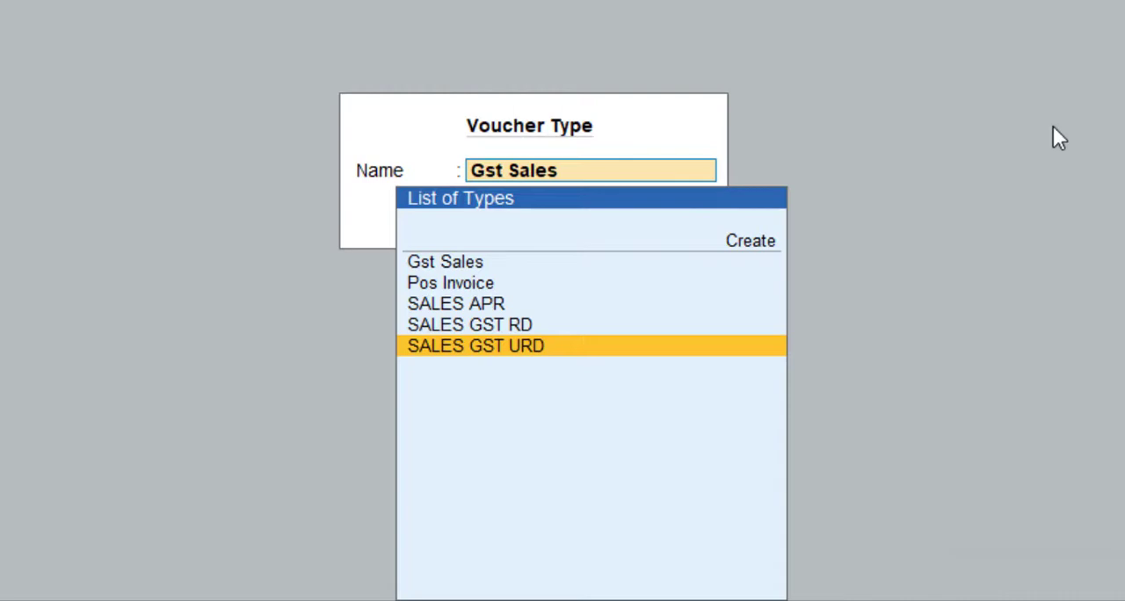
key(Return)
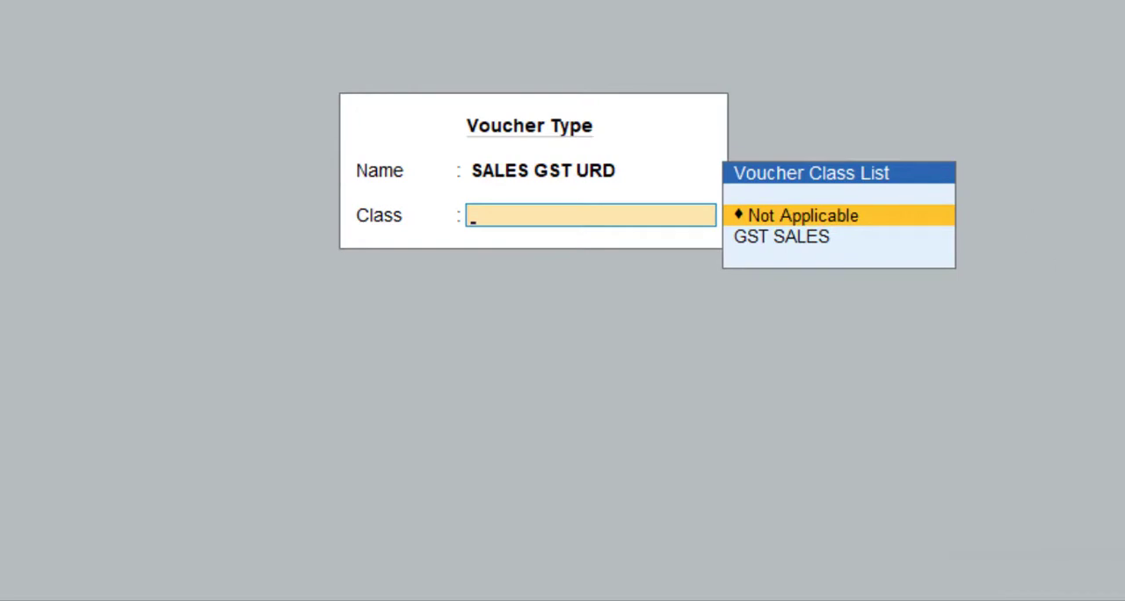
key(Down)
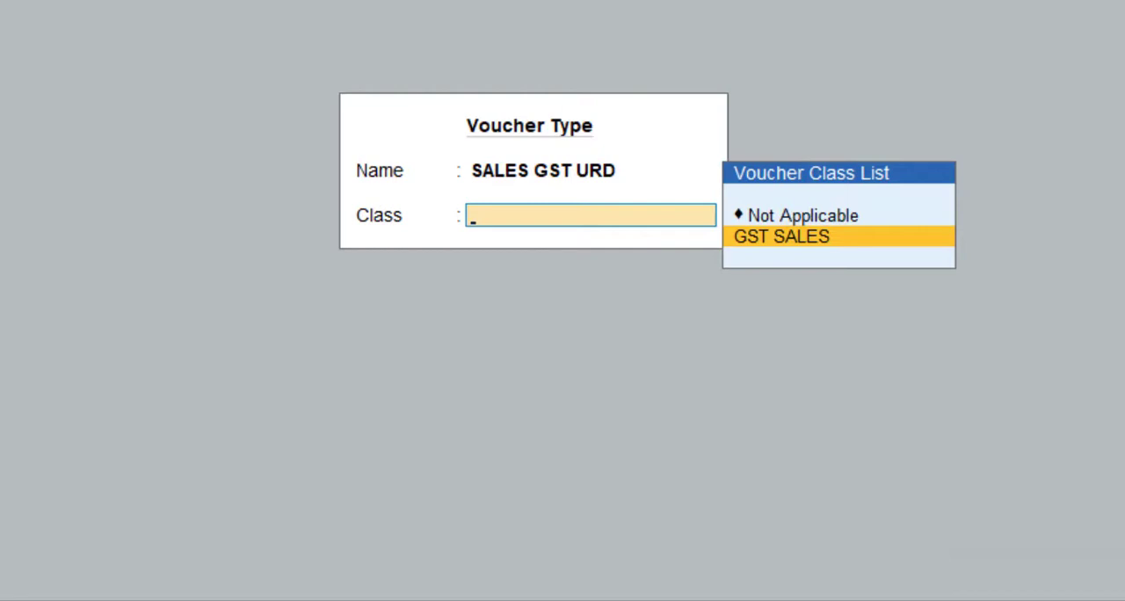
key(Return)
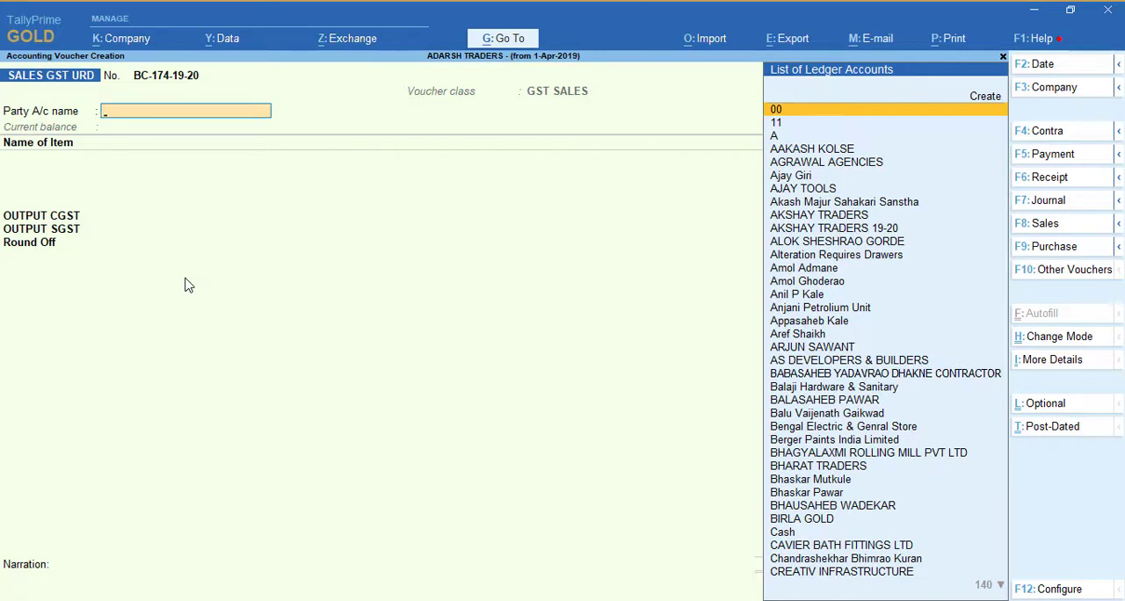
key(Escape)
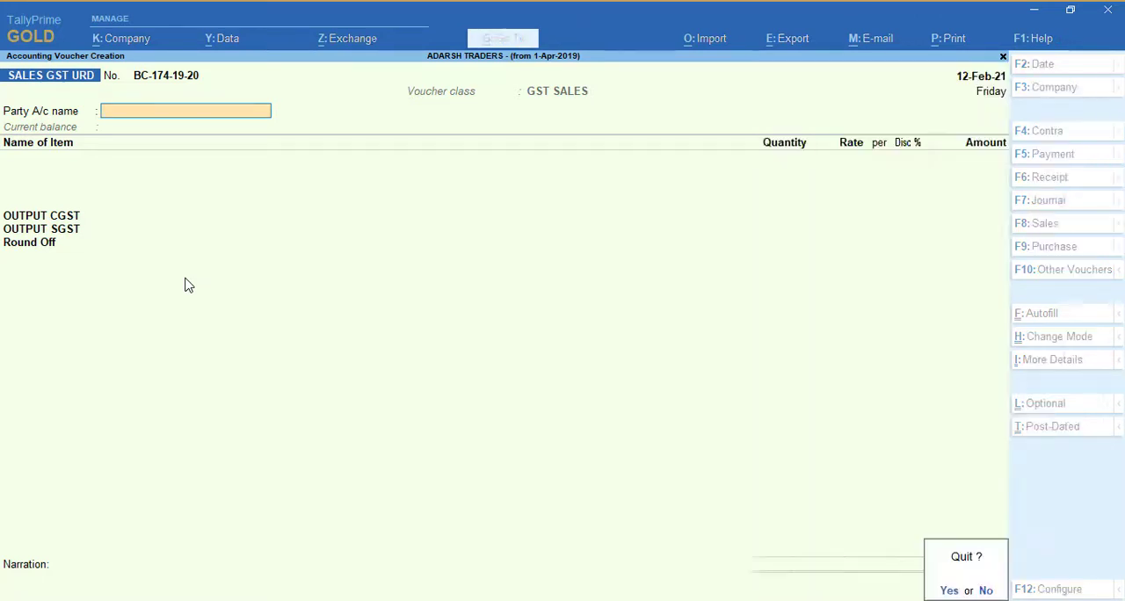
key(Return)
Step: Switch to the Metal Industries company and start creating a new Voucher Type master
key(F3)
key(Return)
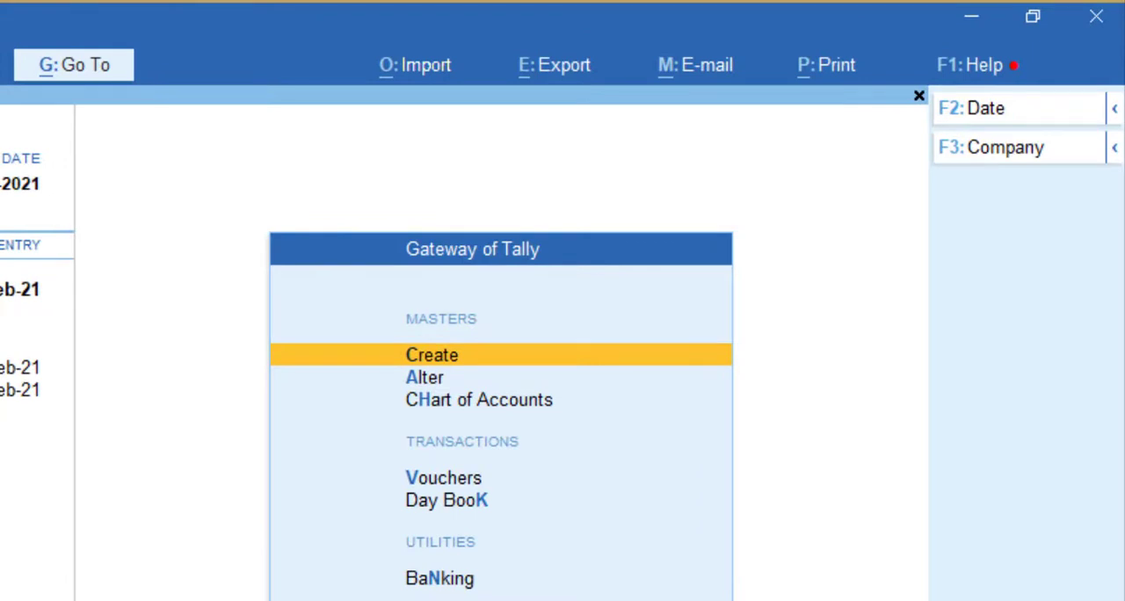
key(Down)
key(Up)
key(Return)
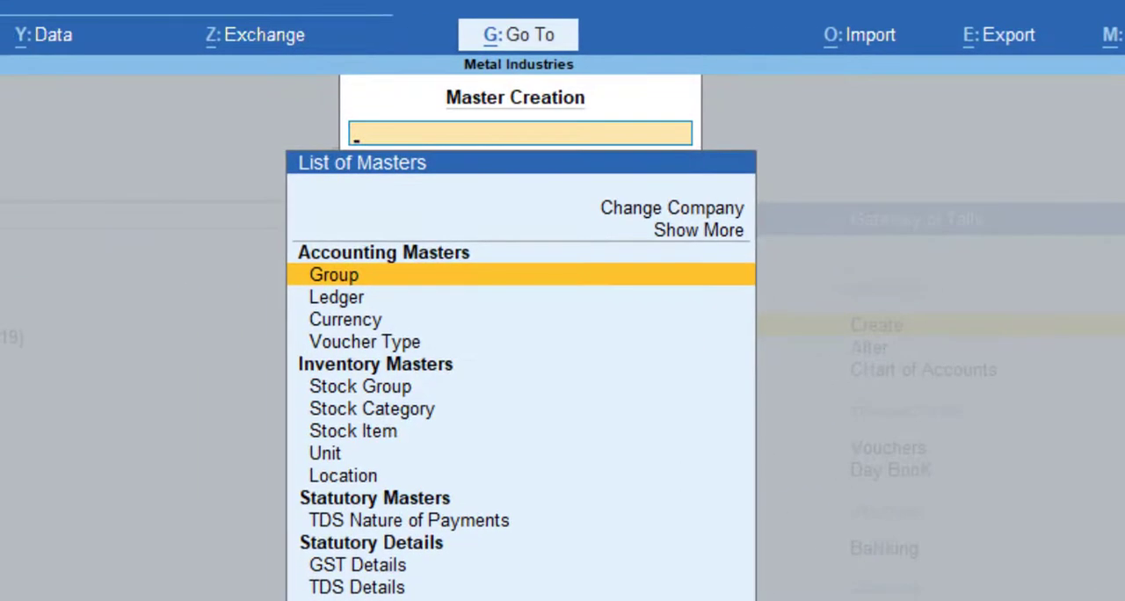
key(Down)
key(Down)
key(Down)
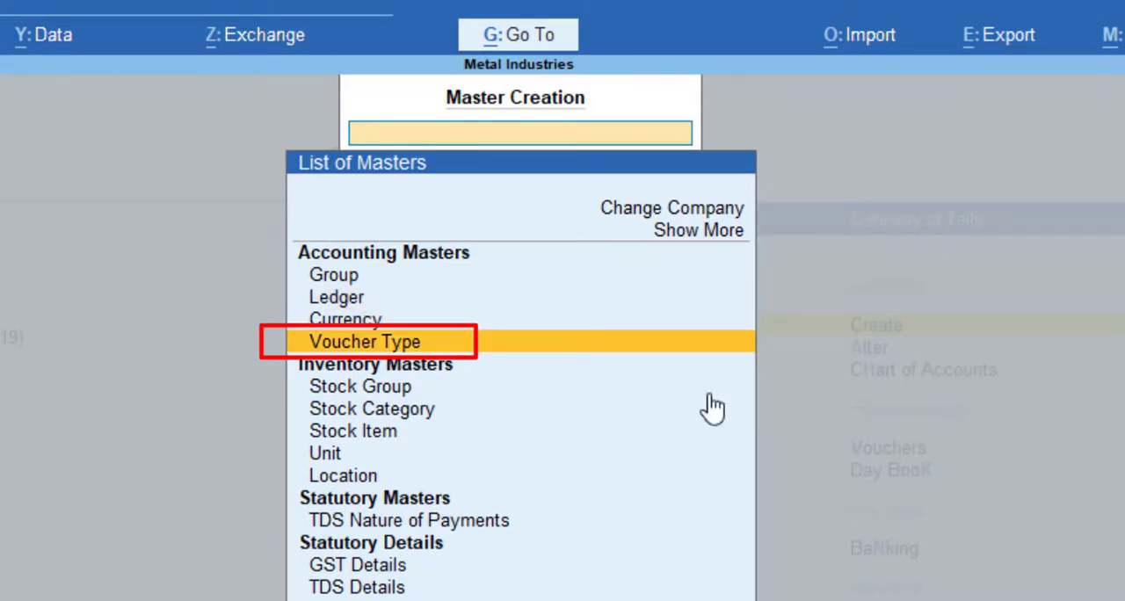
key(Return)
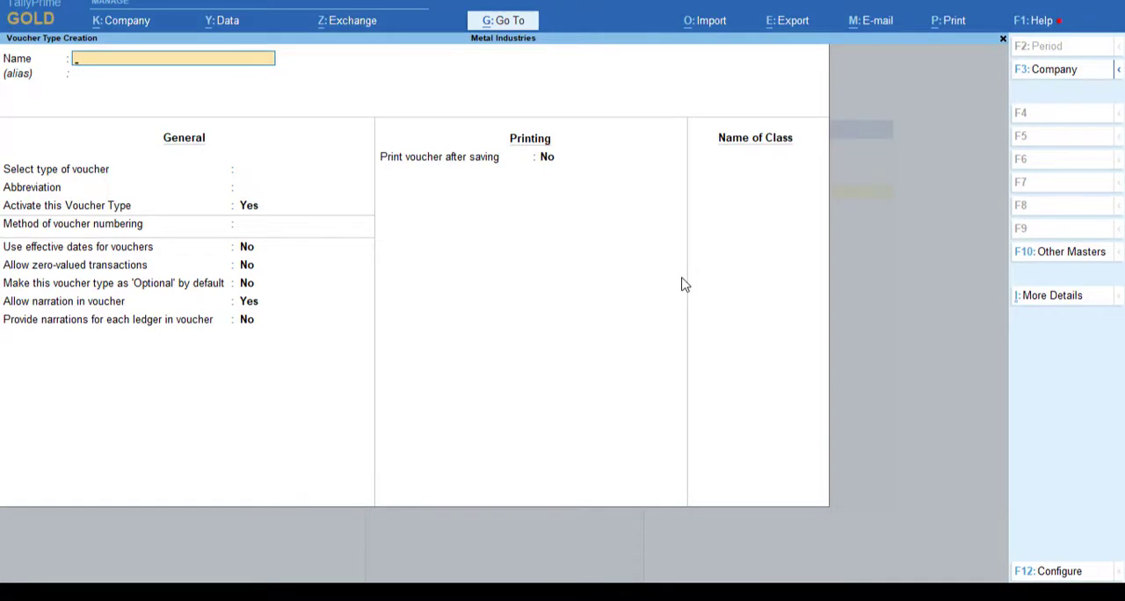
Step: Name the voucher type SALES GST, base it on the Sales type, and use Automatic voucher numbering
text(SALES GST)
key(Return)
key(Return)
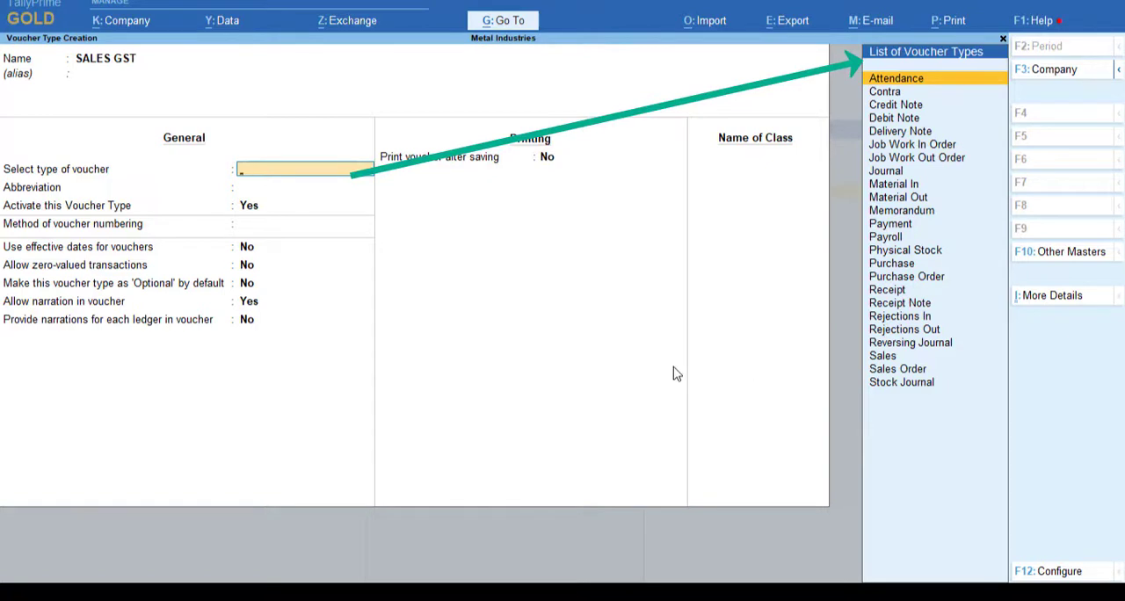
text(SAL)
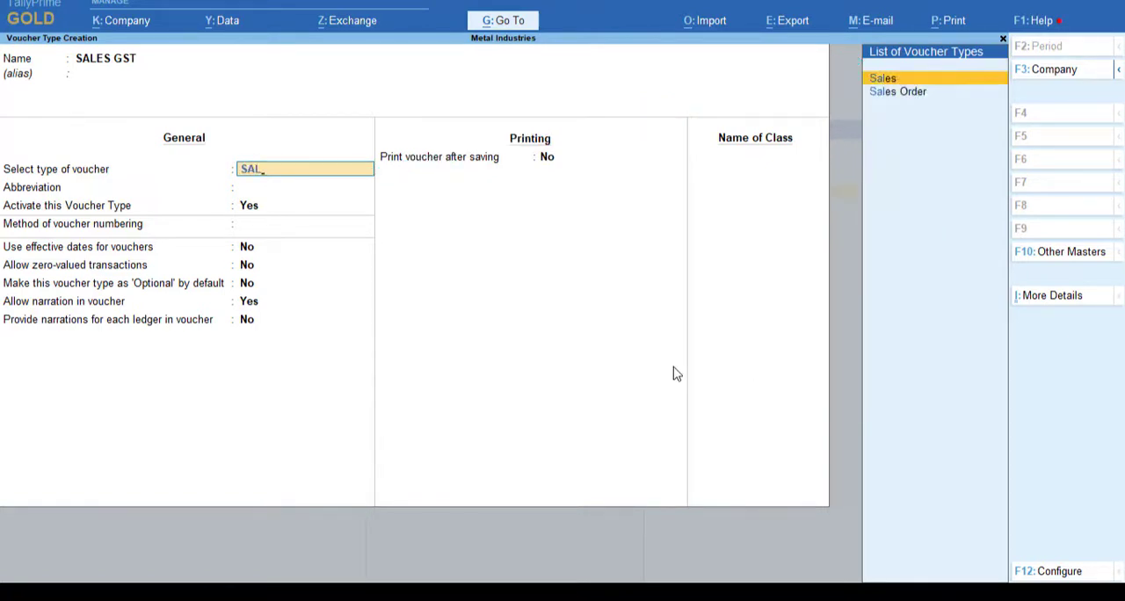
key(Return)
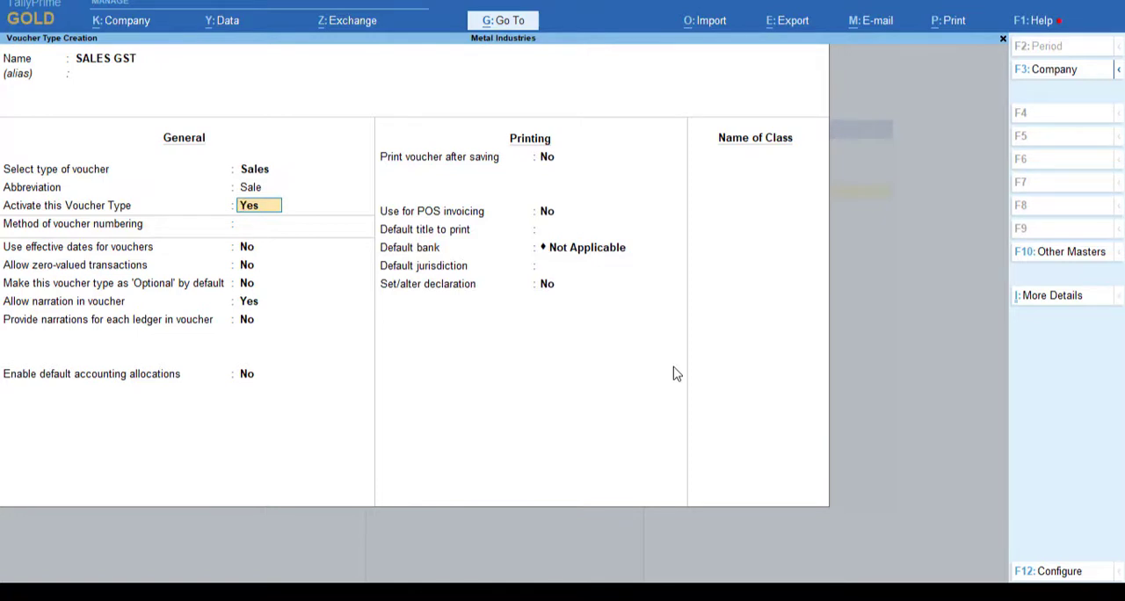
key(Return)
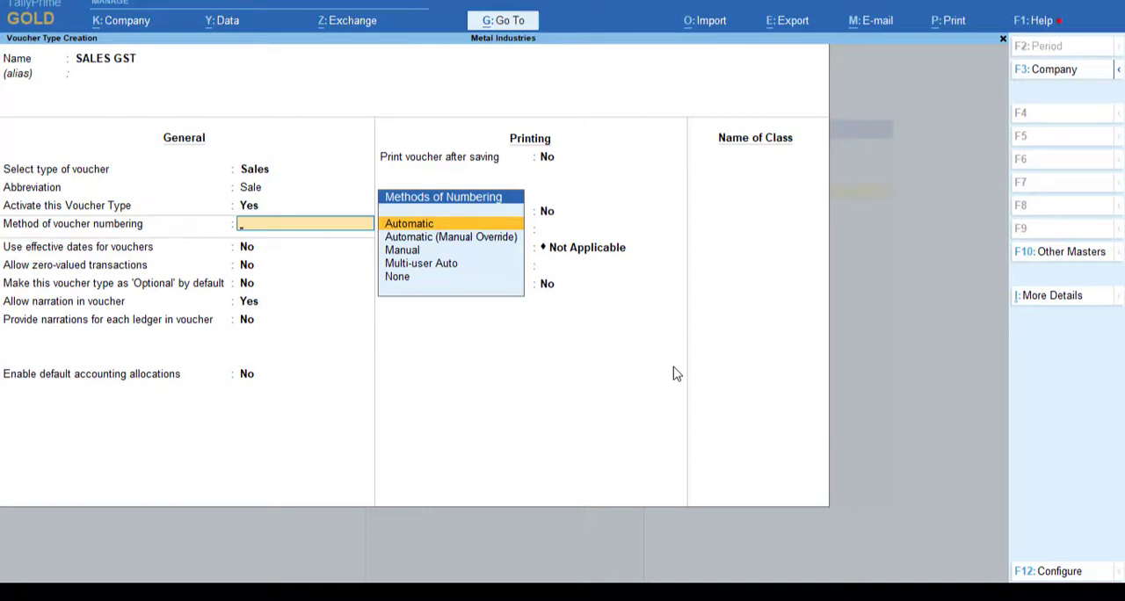
key(Return)
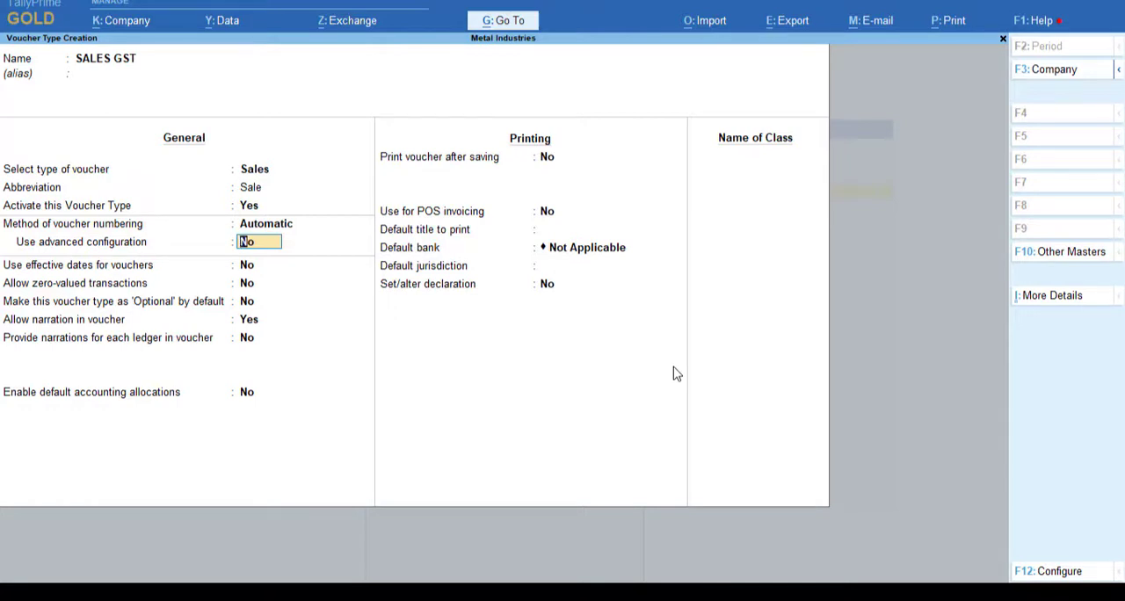
Step: Accept the default values for the voucher type's remaining general settings and all its printing settings
key(Return)
key(Return)
key(Return)
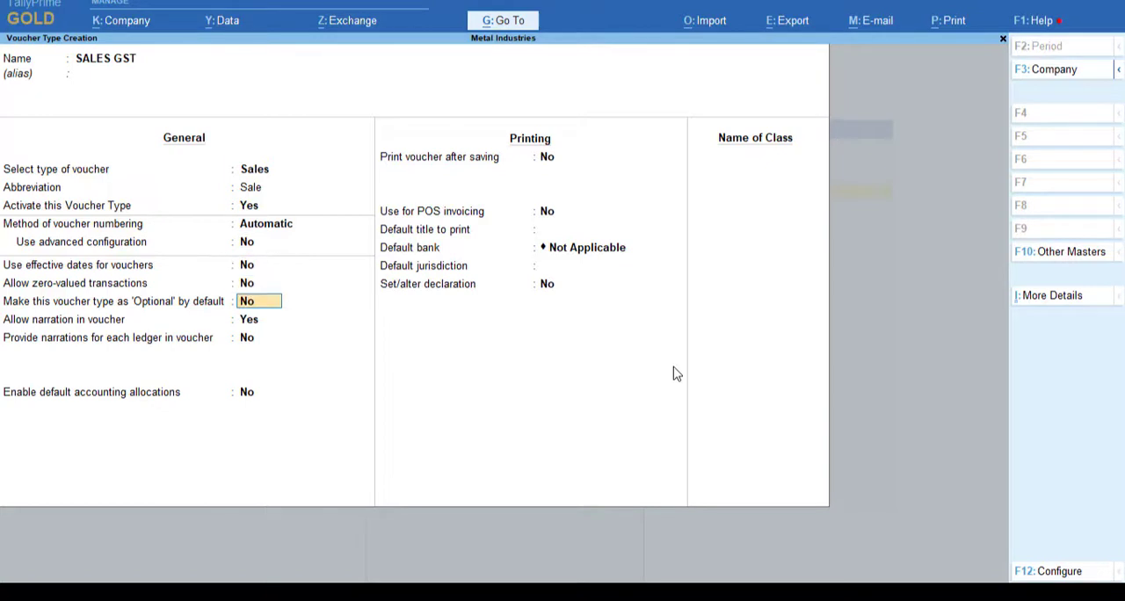
key(Return)
key(Return)
key(Return)
key(Return)
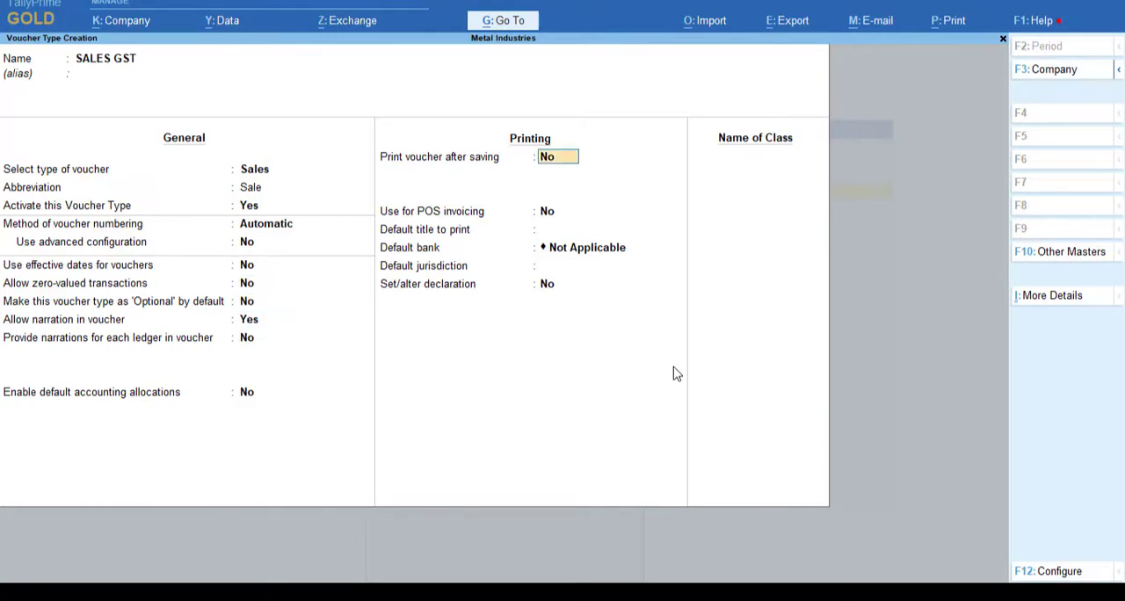
key(Return)
key(Return)
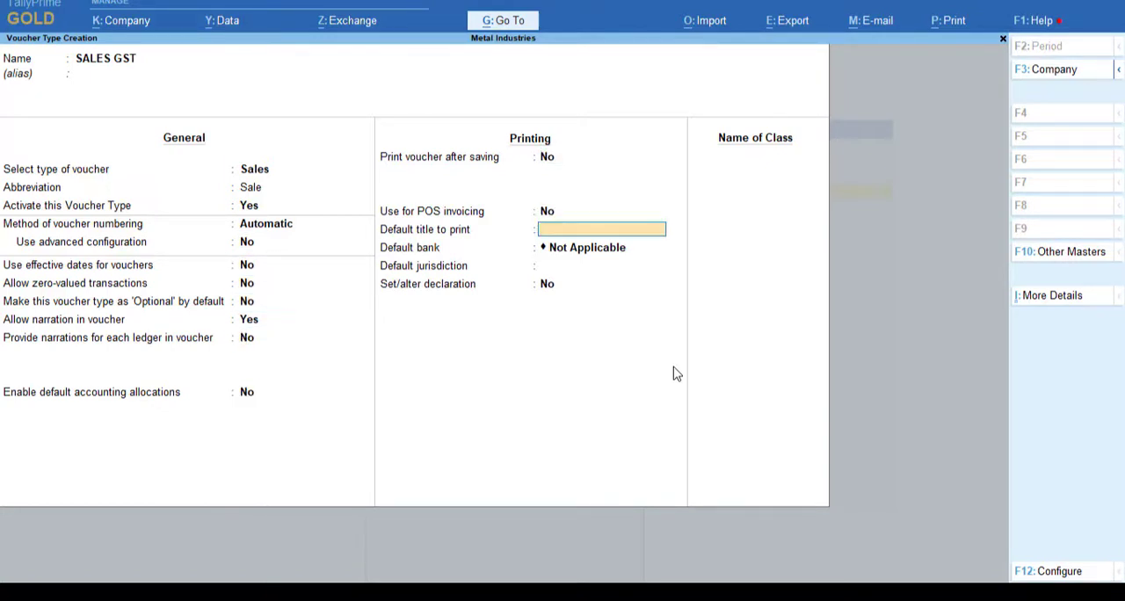
key(Return)
key(Return)
key(Return)
key(Return)
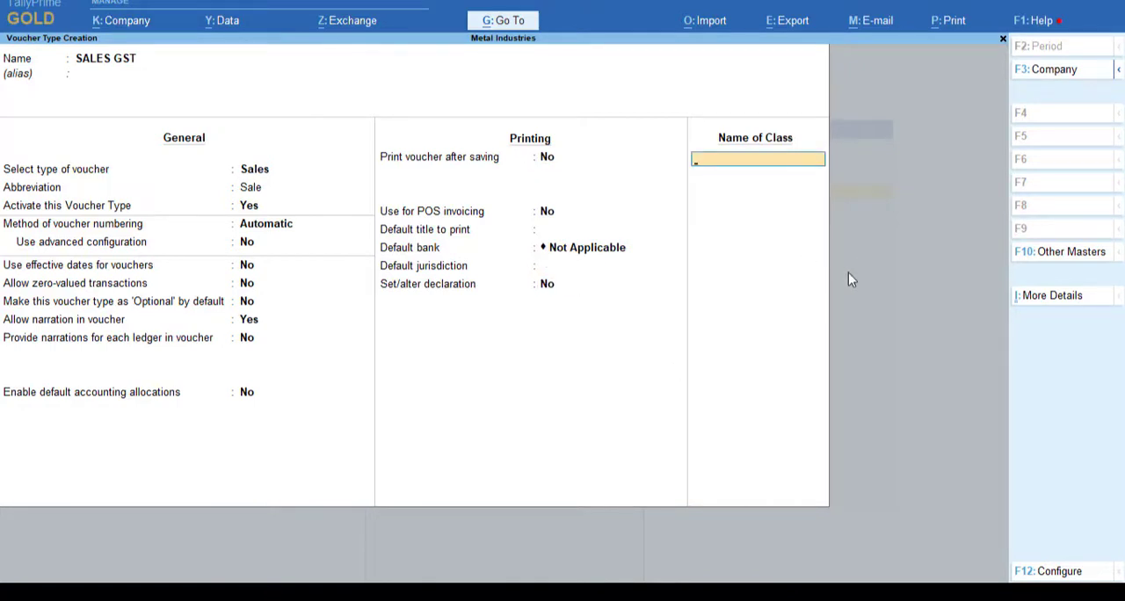
Step: Add a voucher class named GST with no excluded or included groups
text(GST)
key(Return)
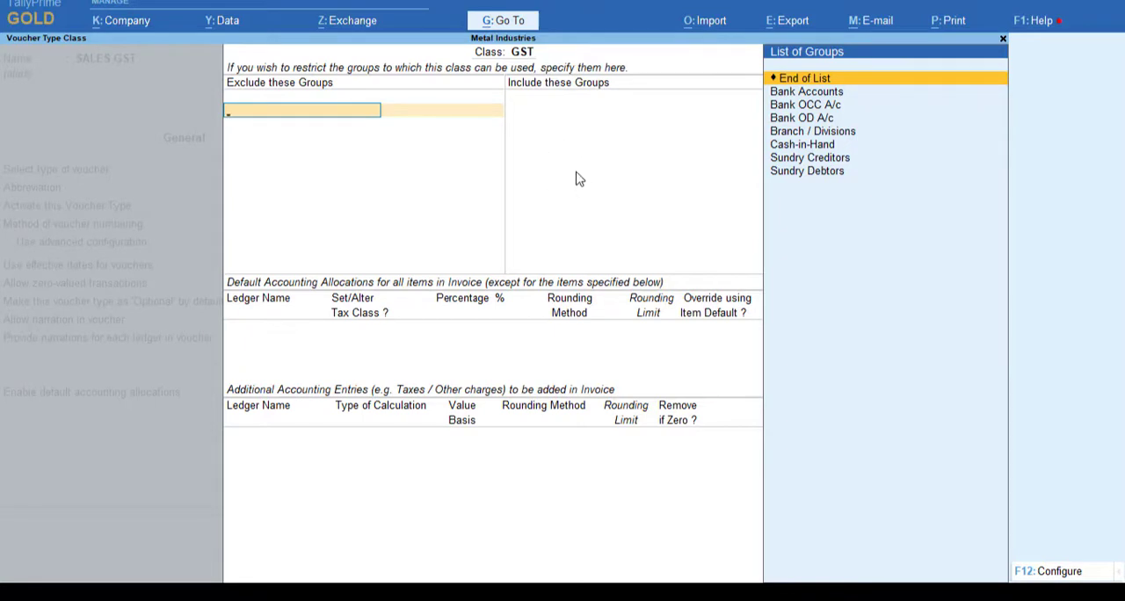
key(Return)
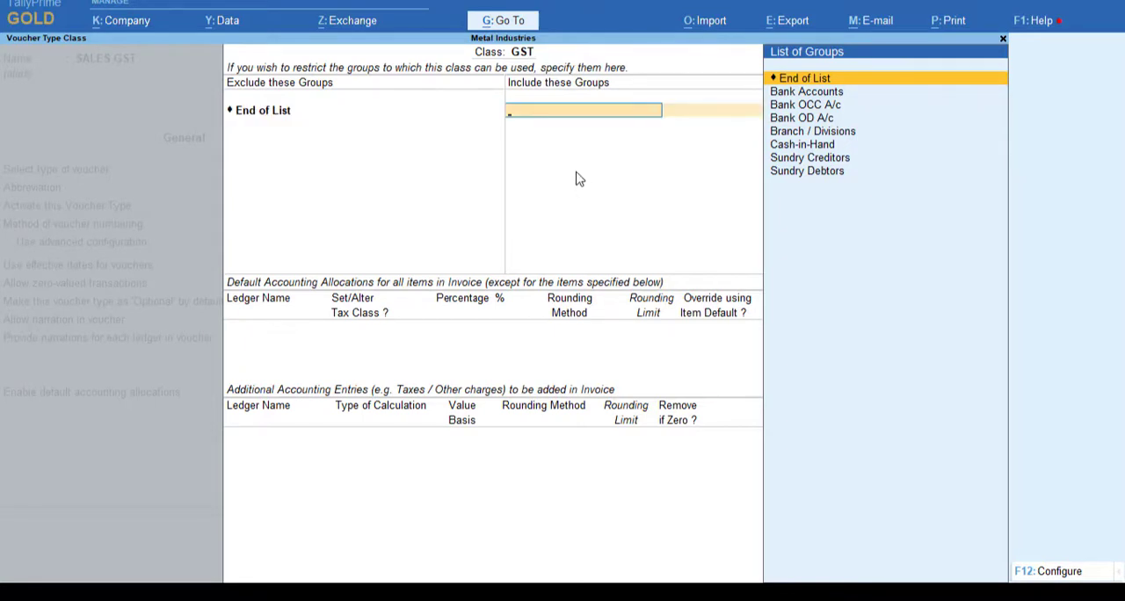
key(Return)
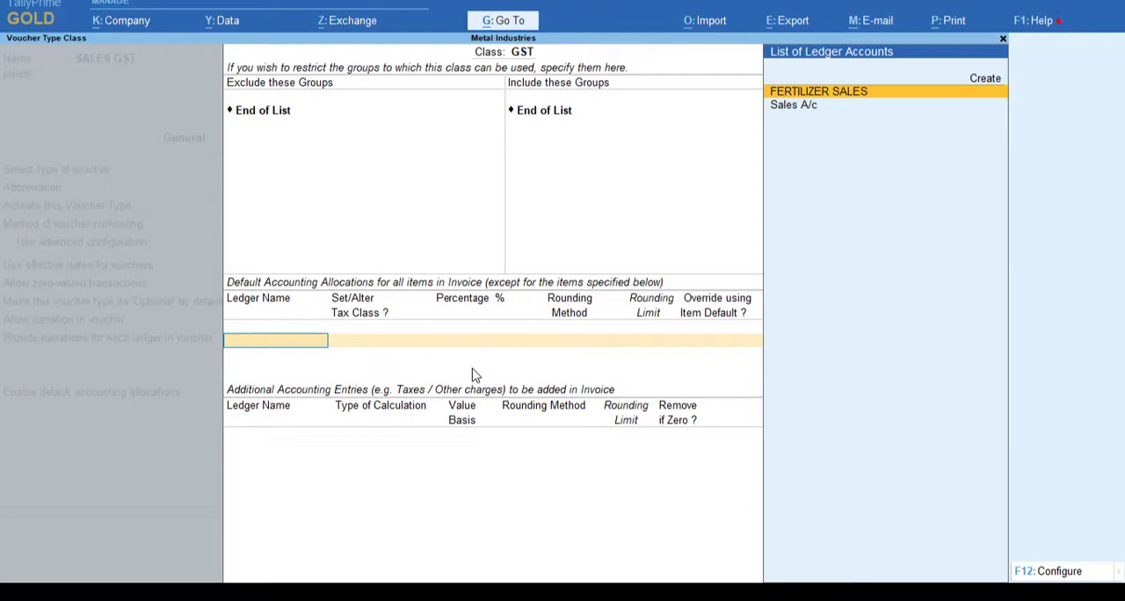
Step: Create a default allocation ledger named SALES A under Sales Accounts, with GST set to Applicable
key(alt+c)
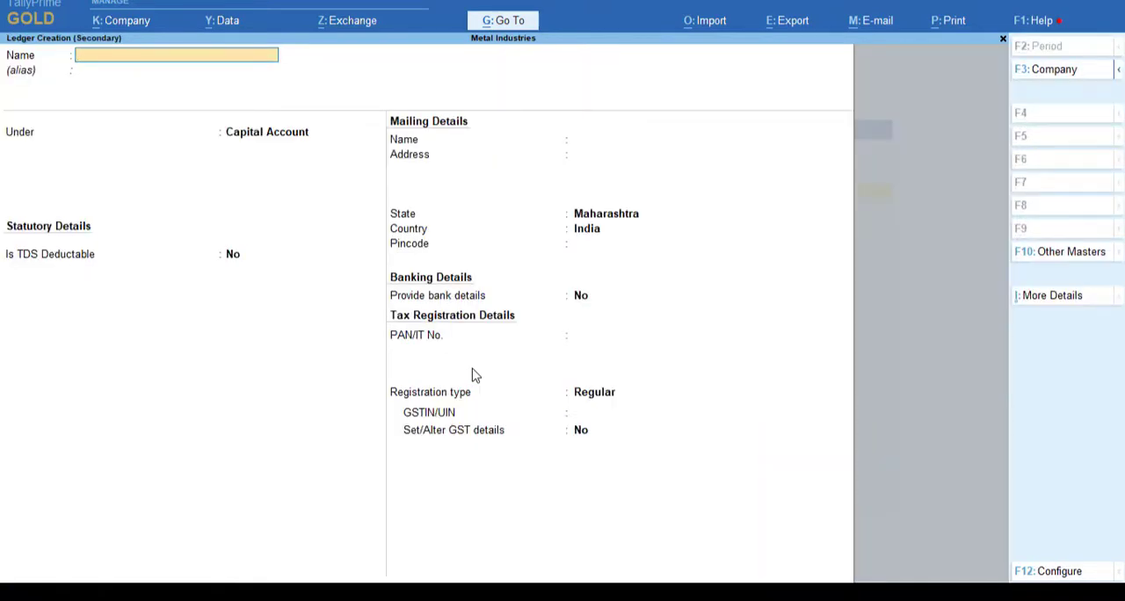
text(SALES A)
key(Return)
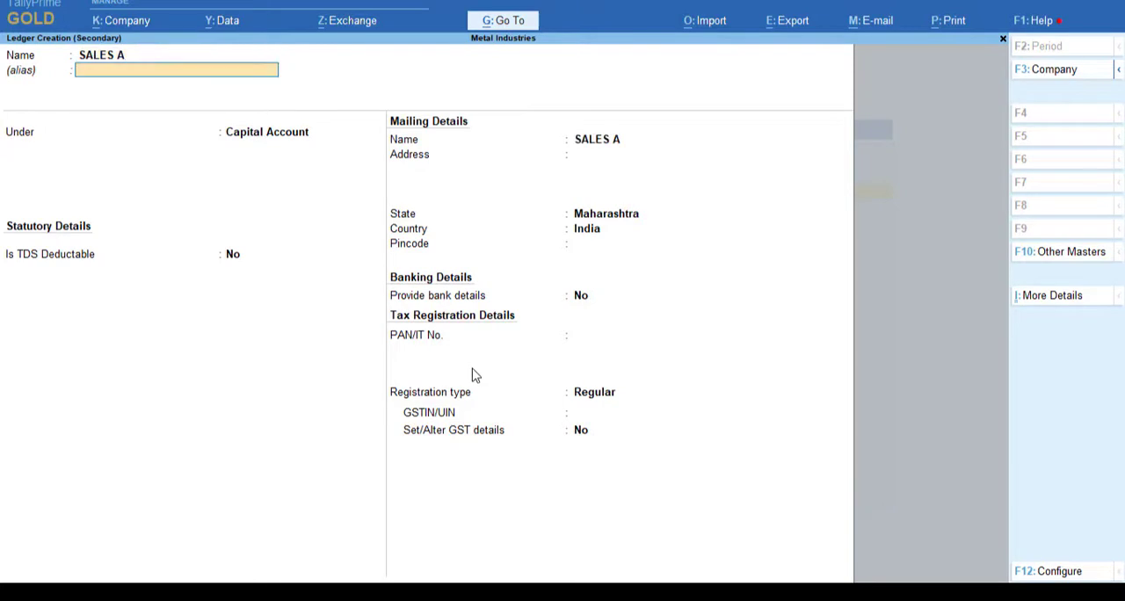
key(Return)
text(SA)
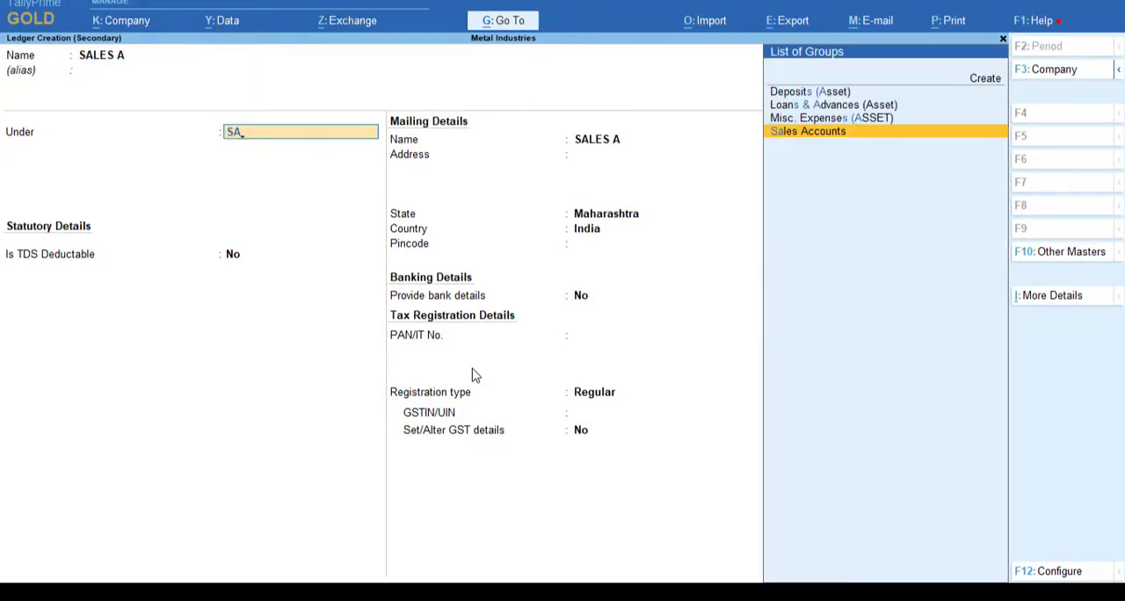
key(Return)
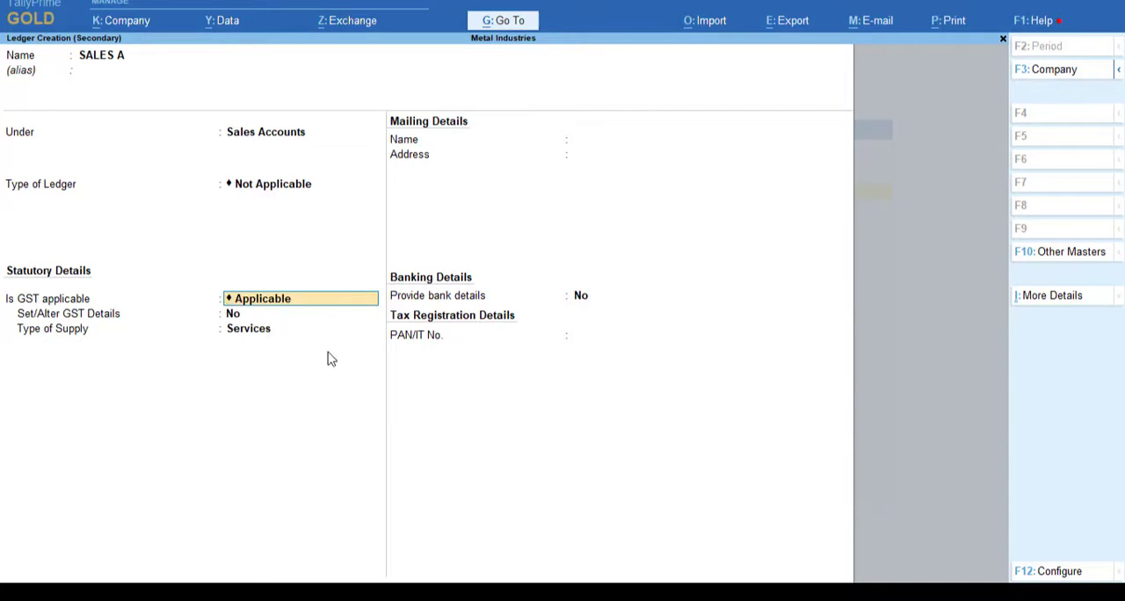
key(Return)
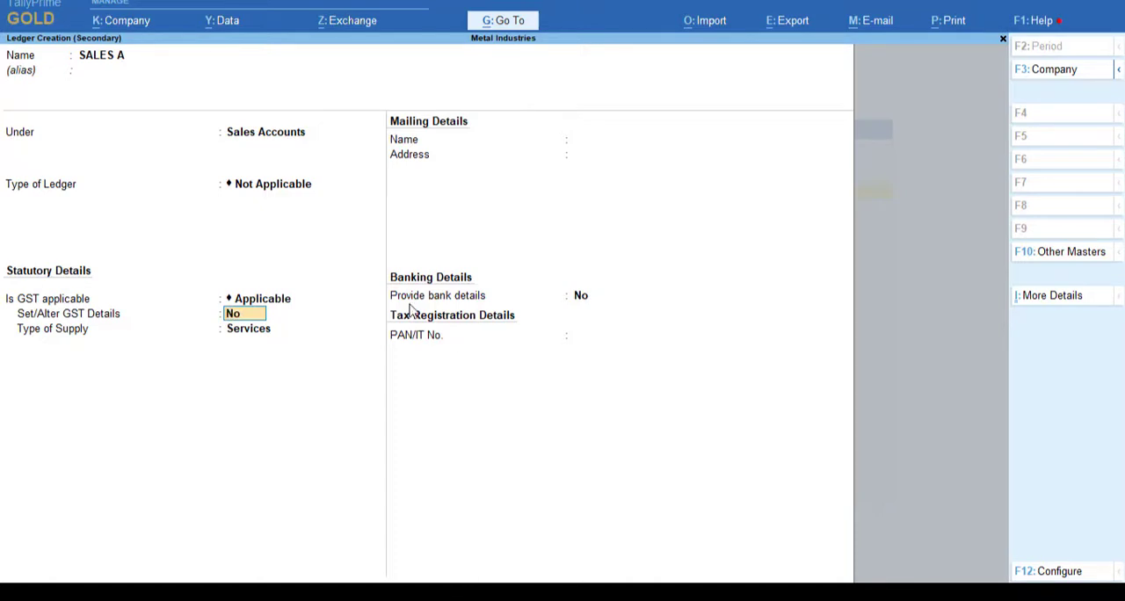
text(y)
key(Return)
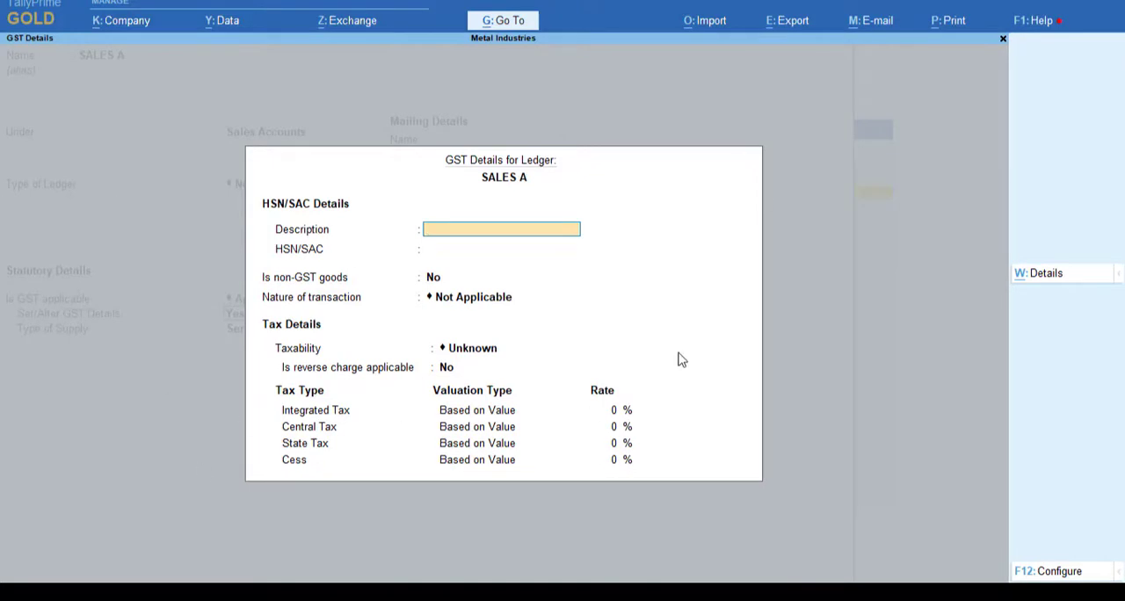
key(ctrl+a)
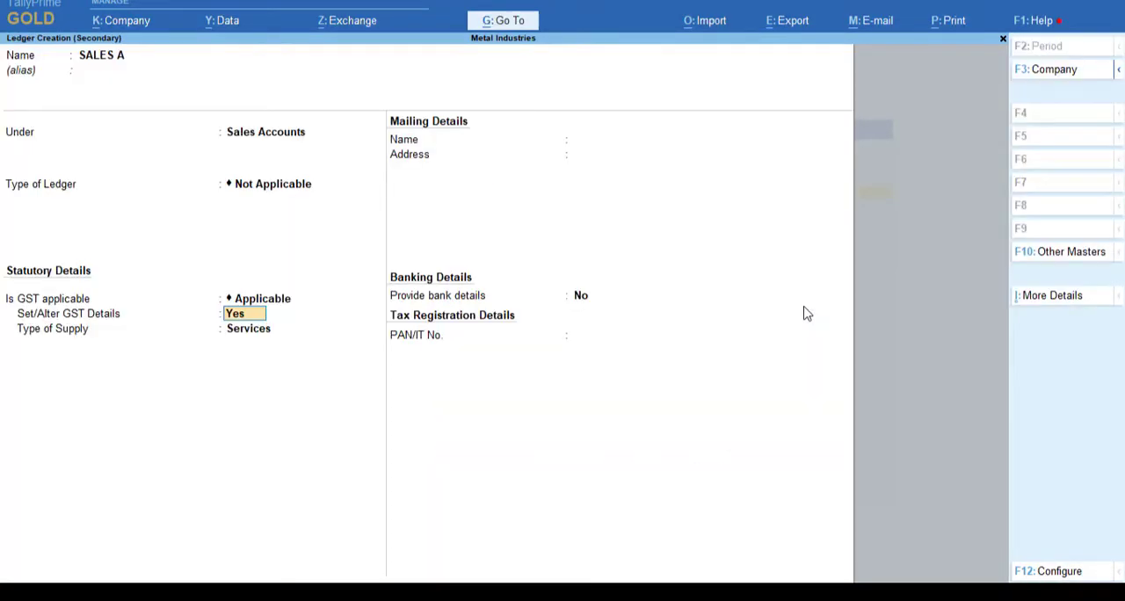
Step: Set the SALES A ledger's Set/Alter GST Details to No and its type of supply to Goods, and save the ledger
text(n)
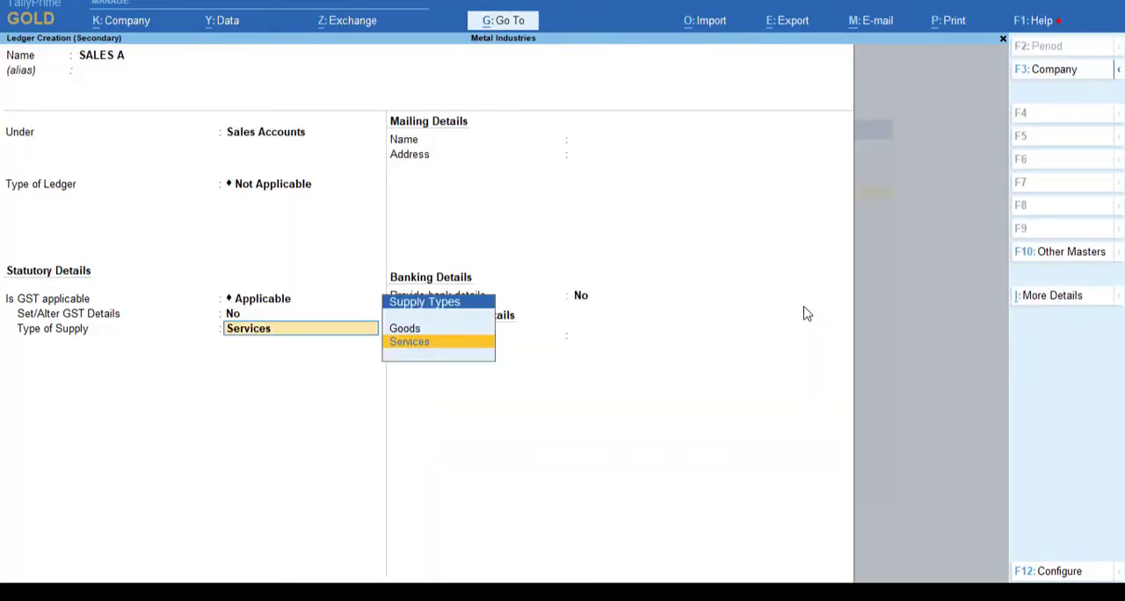
key(Up)
key(Return)
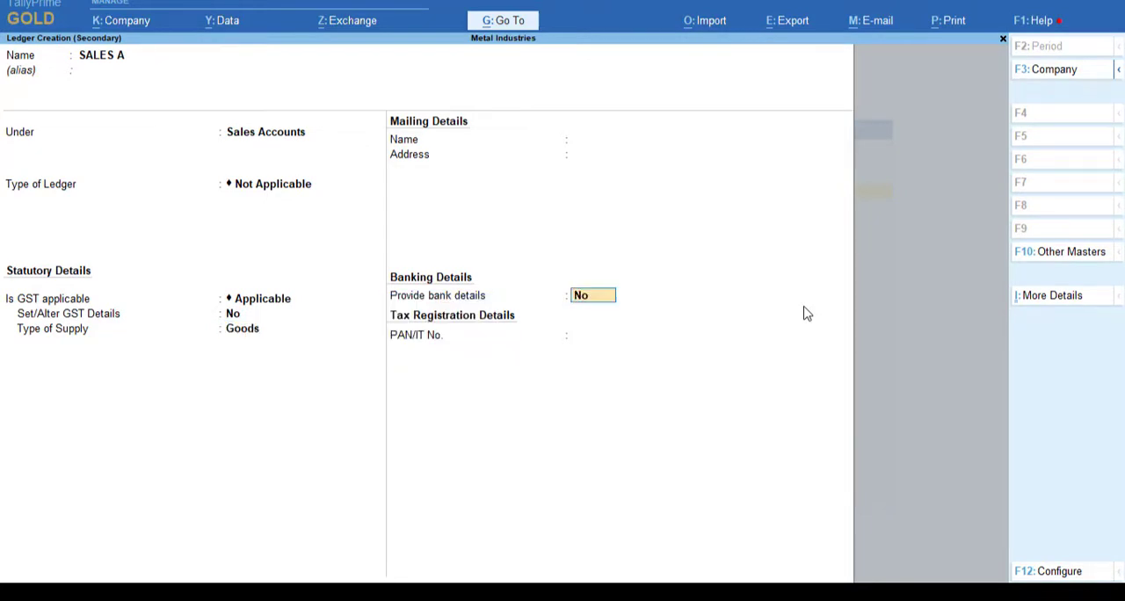
key(Return)
key(y)
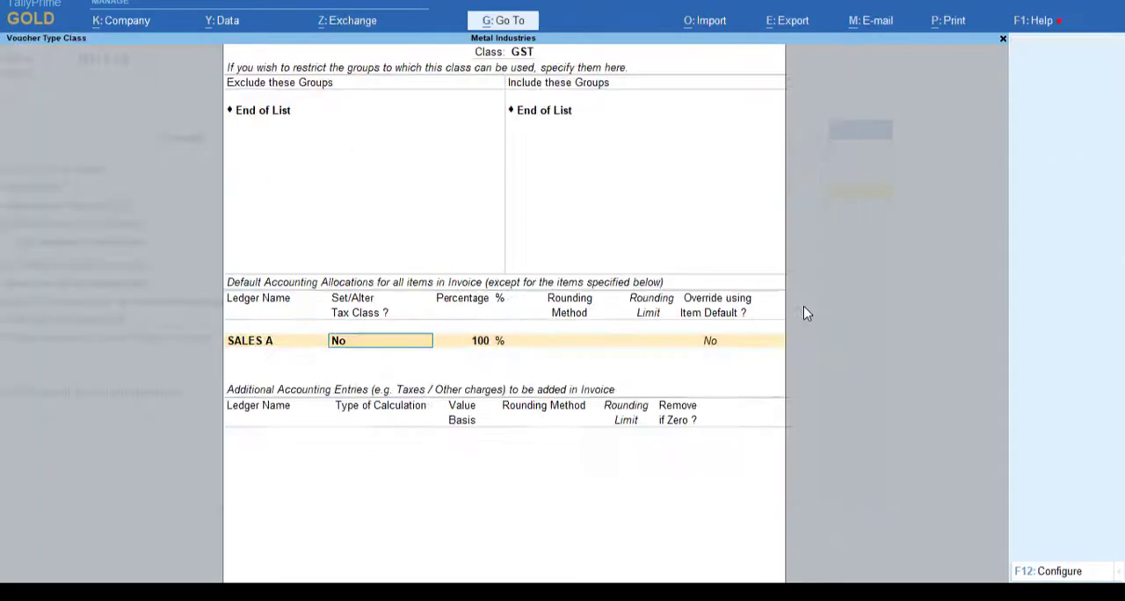
Step: Accept the SALES A allocation with Set/Alter Tax Class No, 100 percent and Override using Item Default No
key(Return)
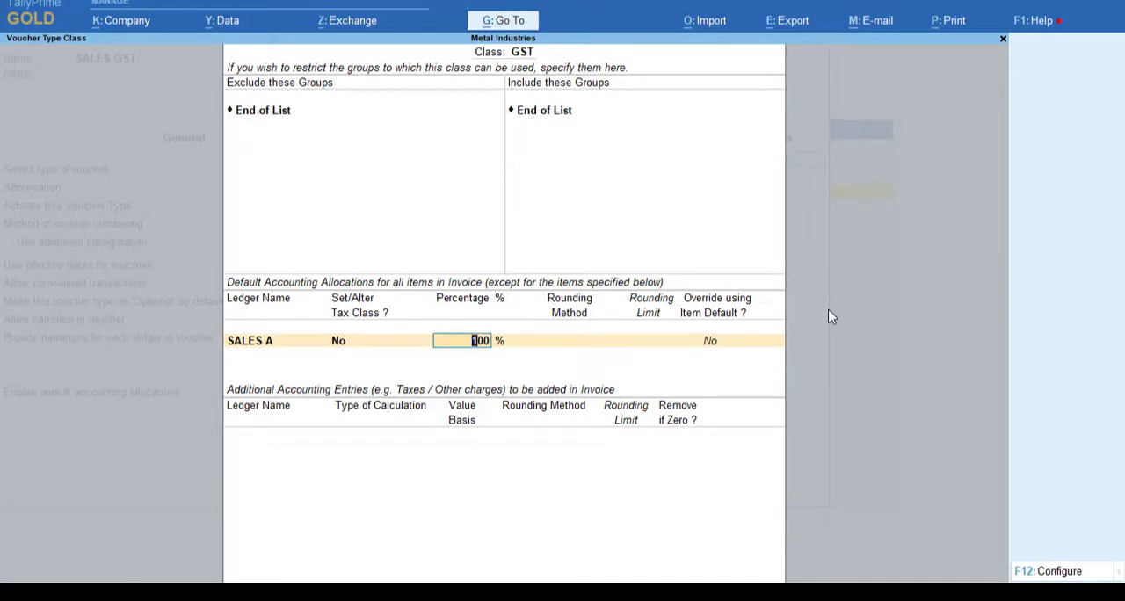
key(Return)
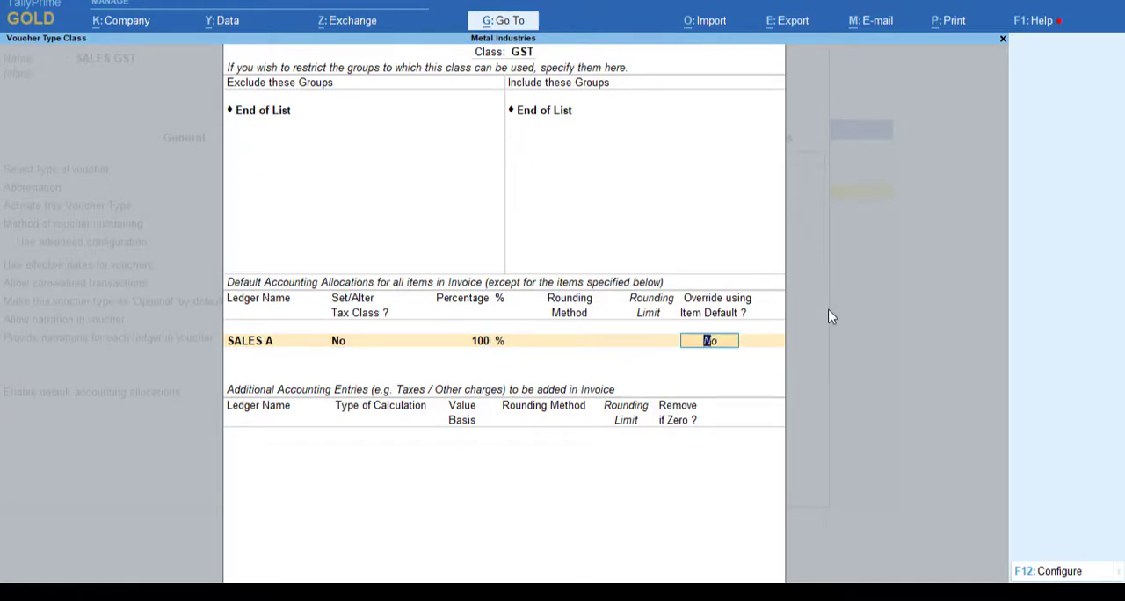
key(Return)
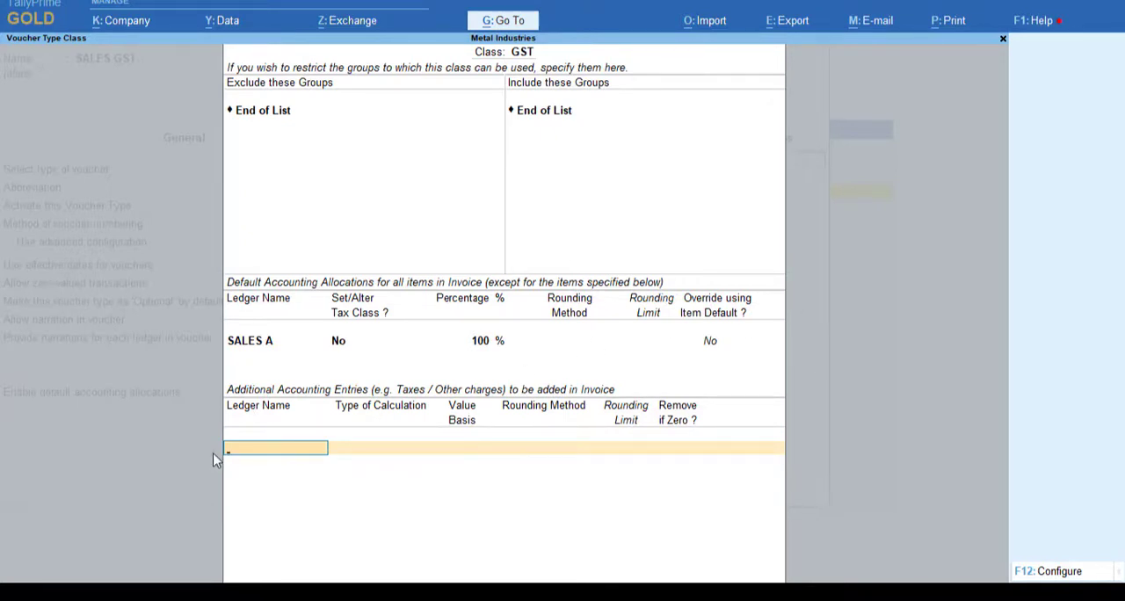
Step: Start a new ledger named CGST(C) for the class's additional accounting entries
key(space)
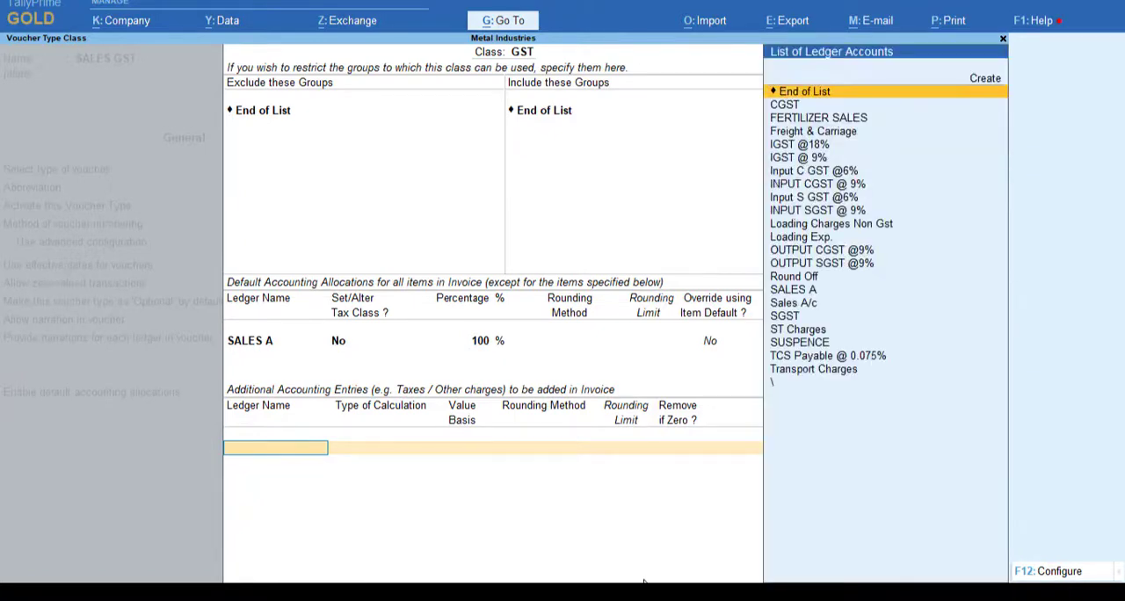
key(alt+c)
text(CGST)
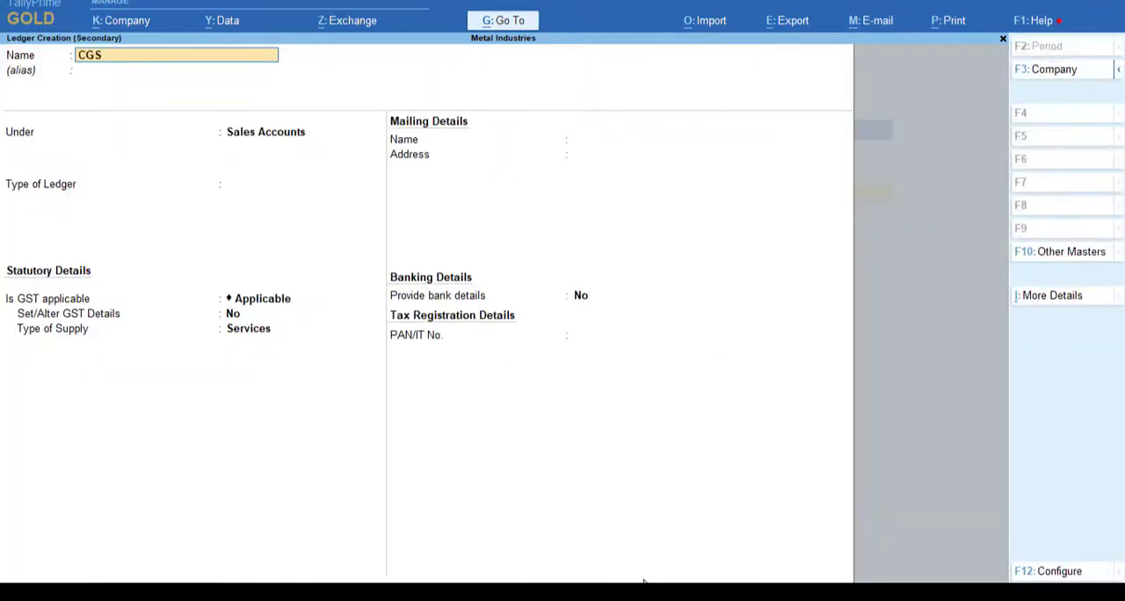
key(Return)
key(Escape)
text(A)
key(BackSpace)
text(CGST A)
key(BackSpace)
text((C))
key(Return)
key(Return)
Step: Place CGST(C) under Duties & Taxes with duty type GST and tax type Central Tax, then save it into the entries
text(DU)
key(Return)
text(G)
key(Return)
key(Return)
key(Return)
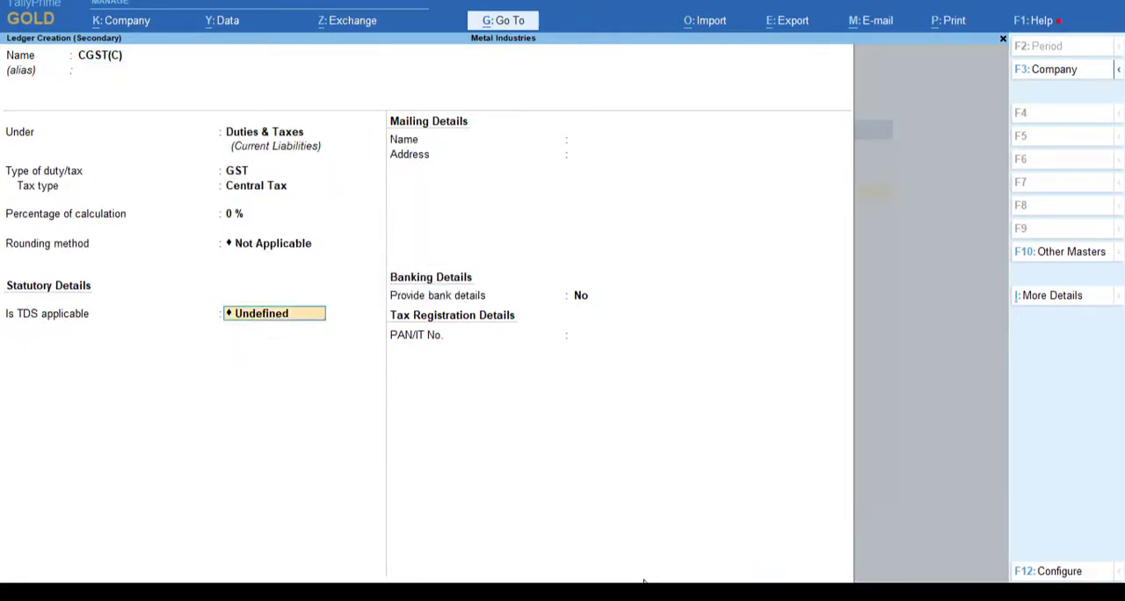
key(ctrl+a)
Step: Create an additional entry ledger named SGST(S) under Duties & Taxes, with duty type GST and the state tax type
key(Return)
key(alt+c)
text(SGST(S))
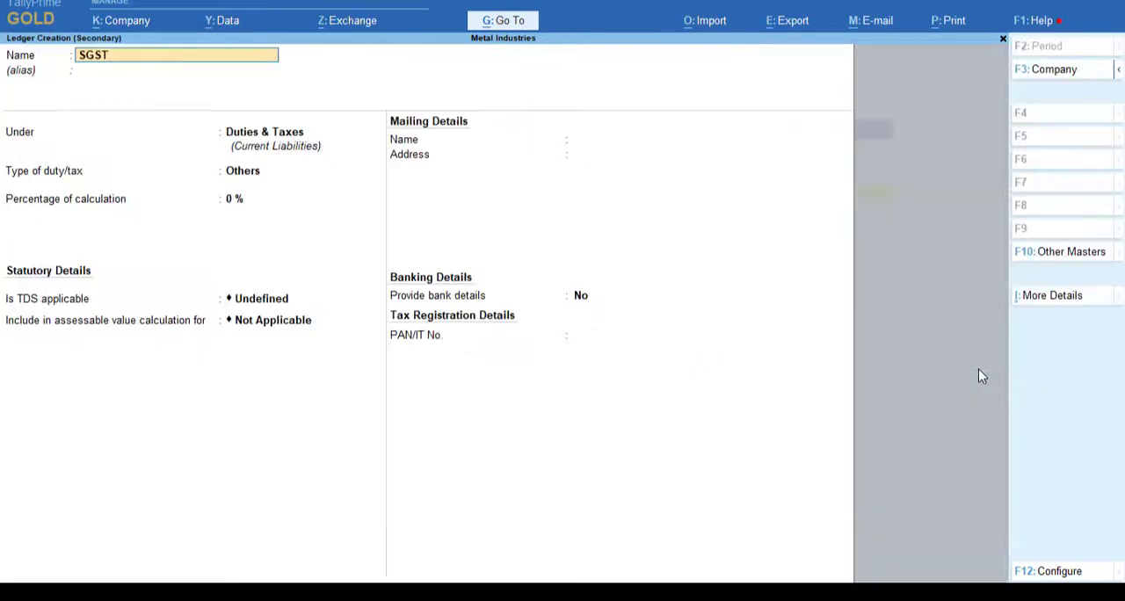
key(Return)
key(Return)
key(Return)
key(g)
key(Return)
key(s)
Step: Create an additional entry ledger named IGST(I) with duty type GST and tax type Integrated Tax, keeping Remove if Zero at Yes
key(Return)
key(ctrl+a)
key(Return)
key(alt+c)
text(IGST(I))
key(Return)
key(Return)
key(Return)
key(g)
key(Return)
key(i)
key(Return)
key(Return)
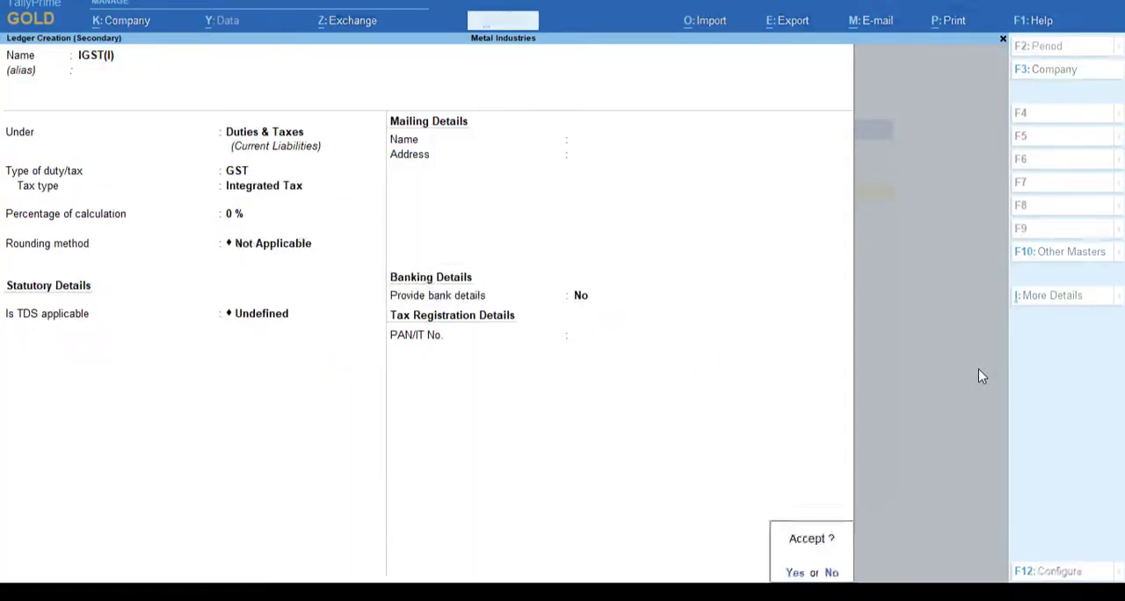
key(Return)
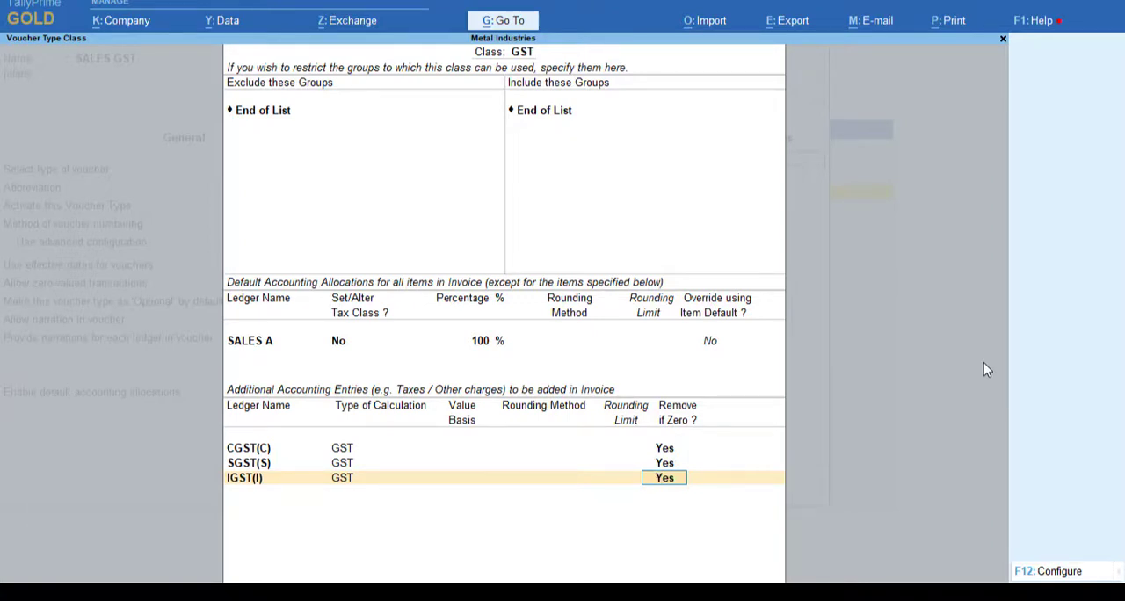
key(Return)
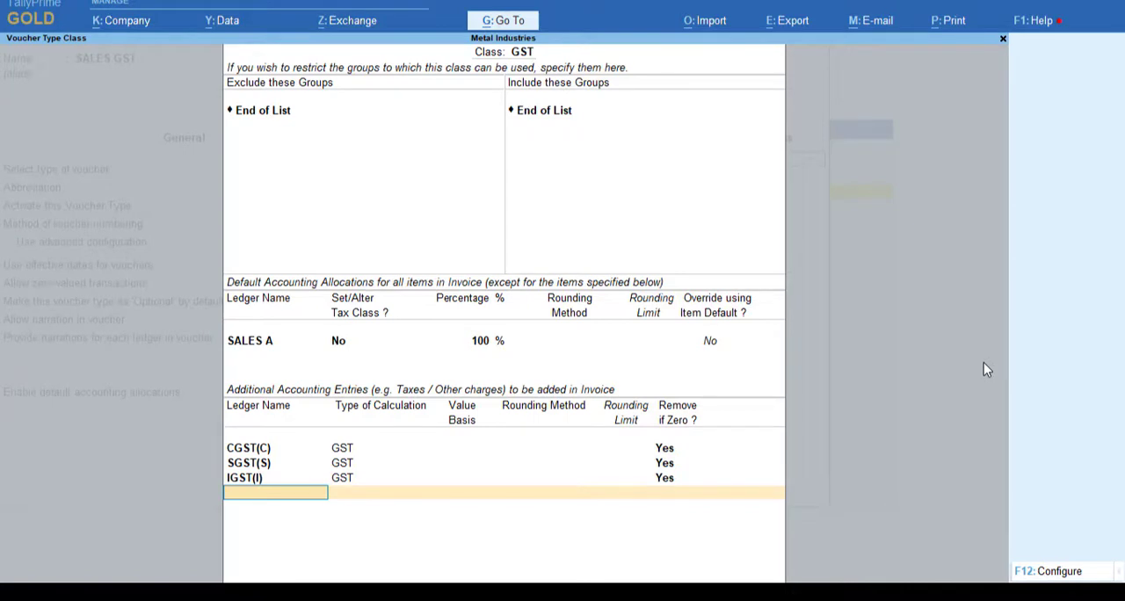
Step: Add the Round Off ledger to the additional entries with calculation type As Total Amount Rounding
text(roun)
key(Return)
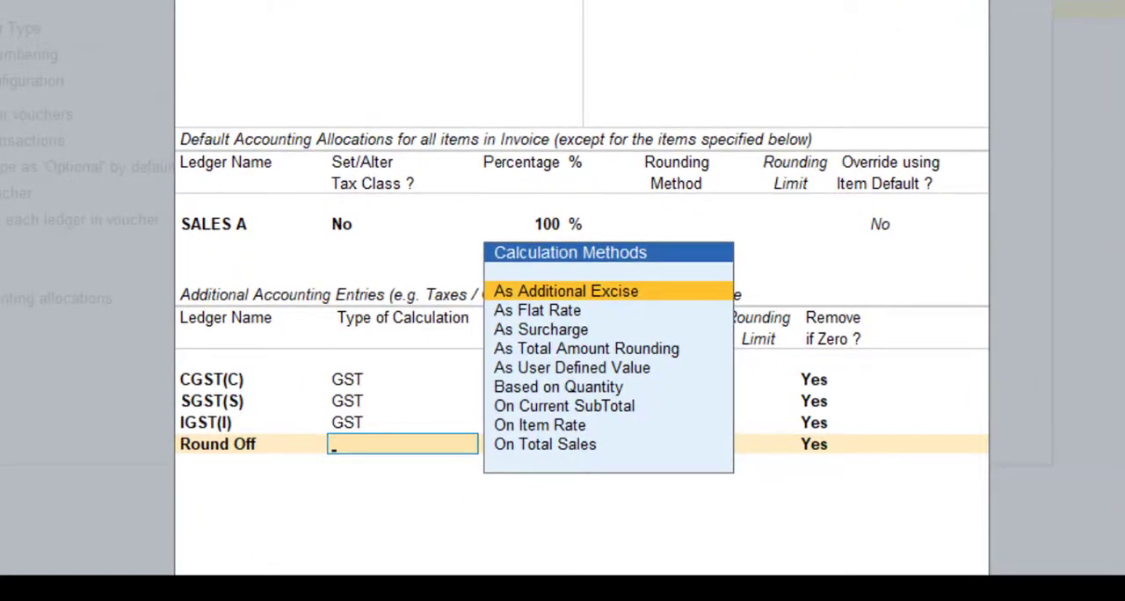
key(Down)
key(Down)
key(Down)
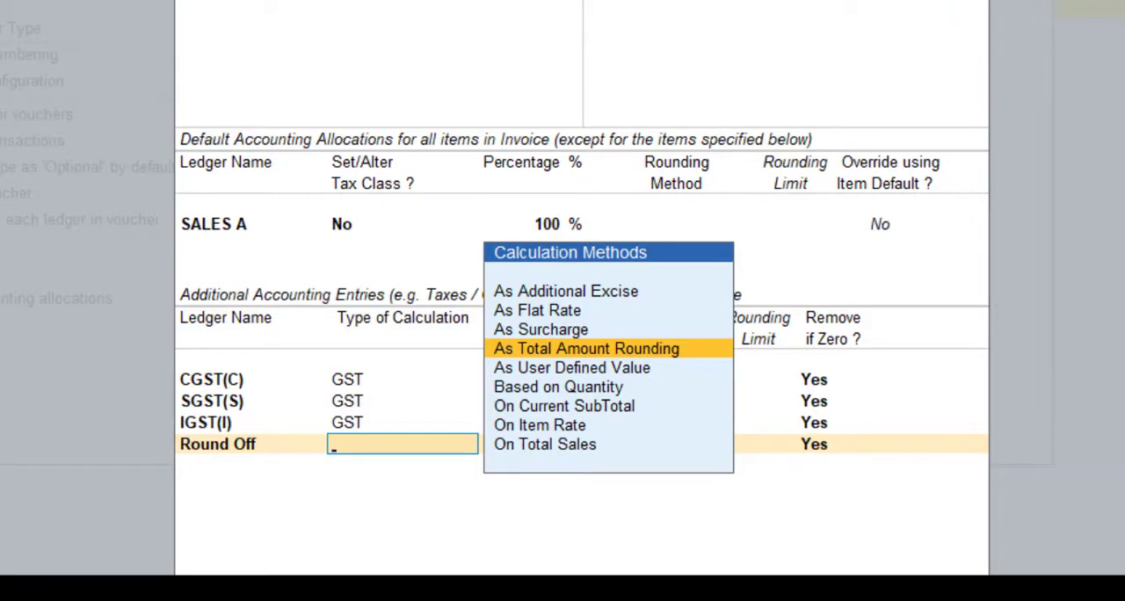
key(Return)
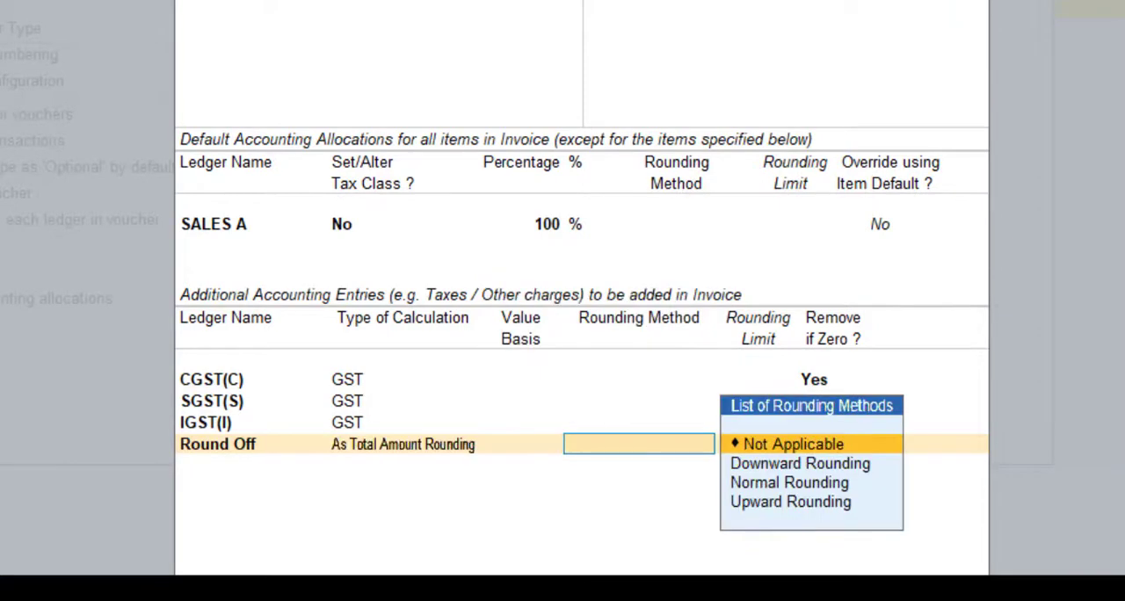
Step: Set the Round Off entry to Normal Rounding with a rounding limit of 1 and Remove if Zero Yes
key(Down)
key(Down)
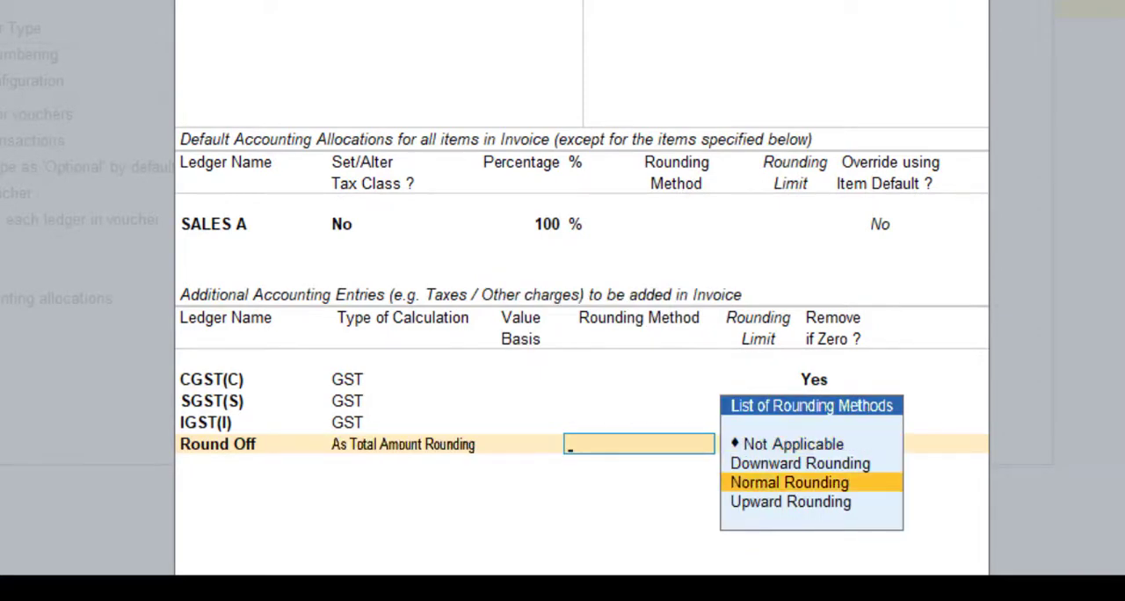
key(Return)
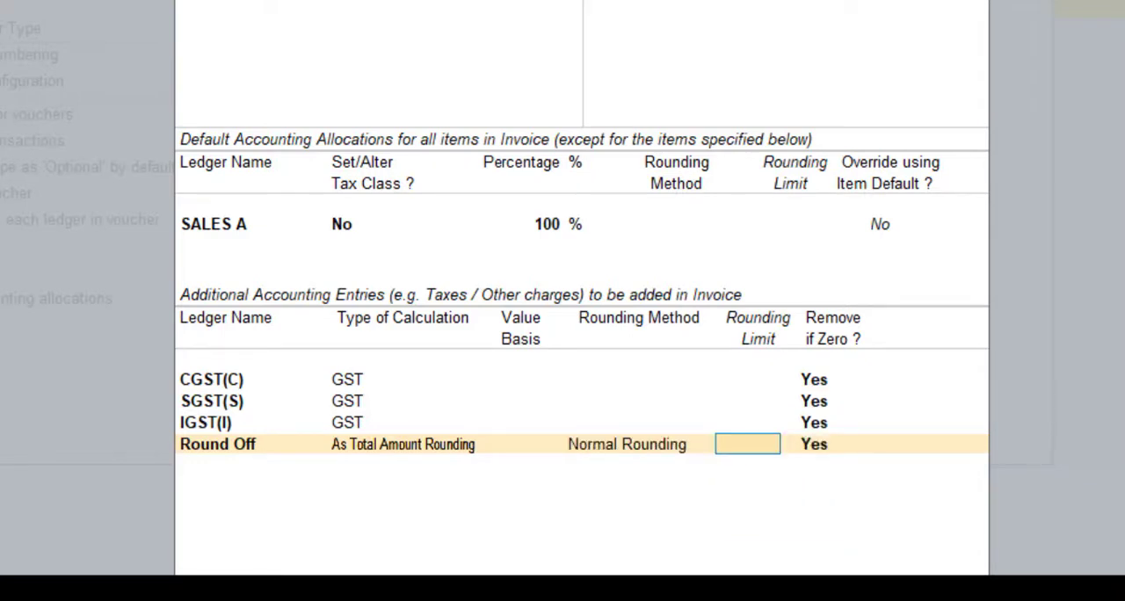
text(1)
key(Return)
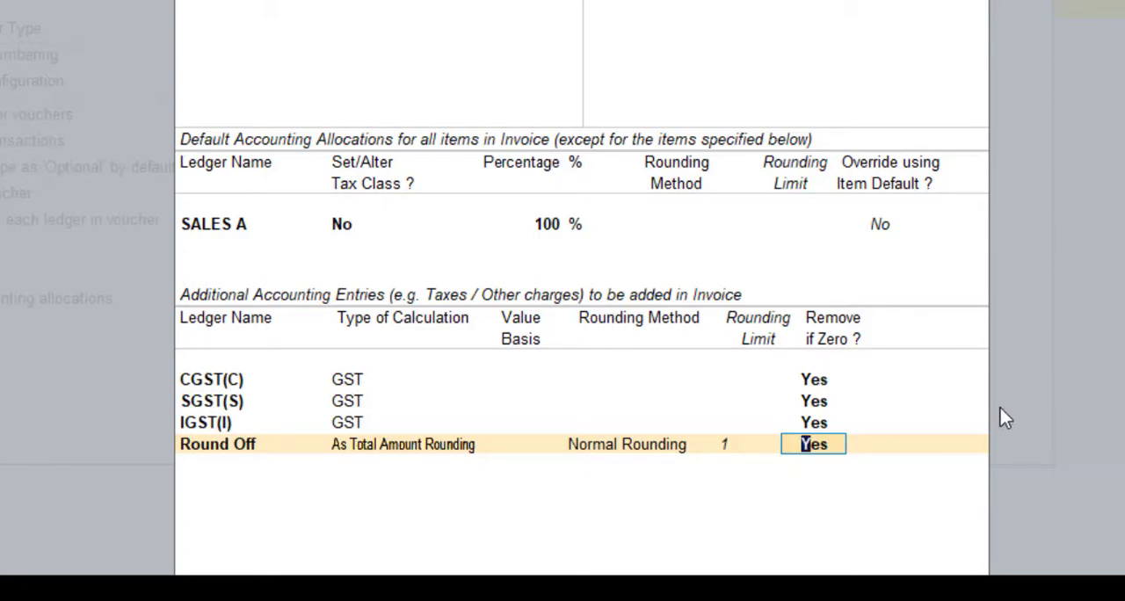
key(Return)
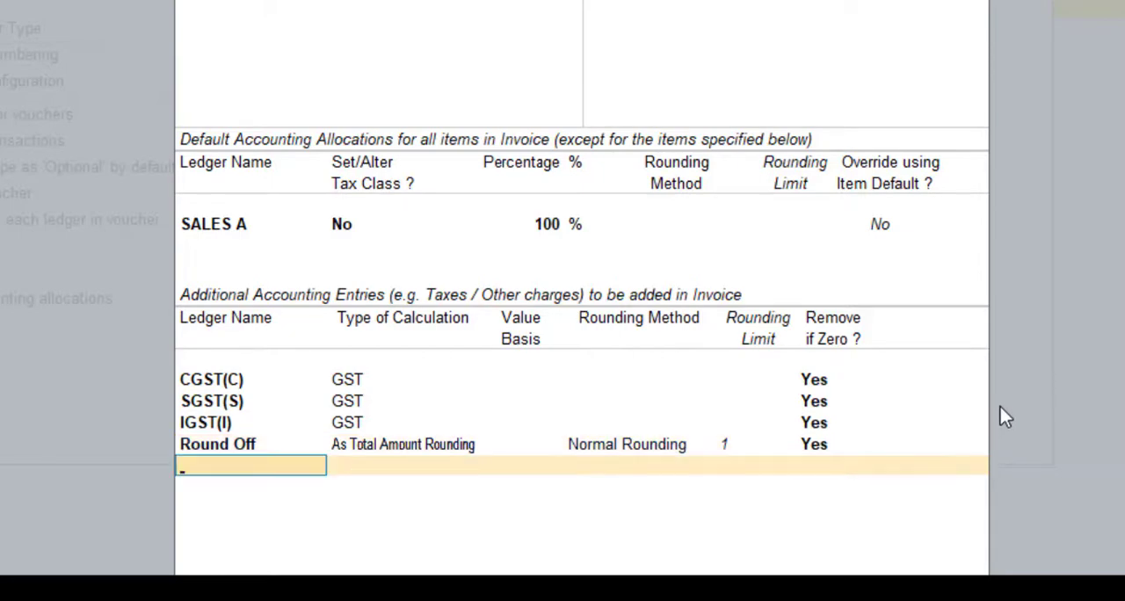
Step: Save the GST class and the SALES GST voucher type, then return to the Gateway of Tally
key(Return)
key(Return)
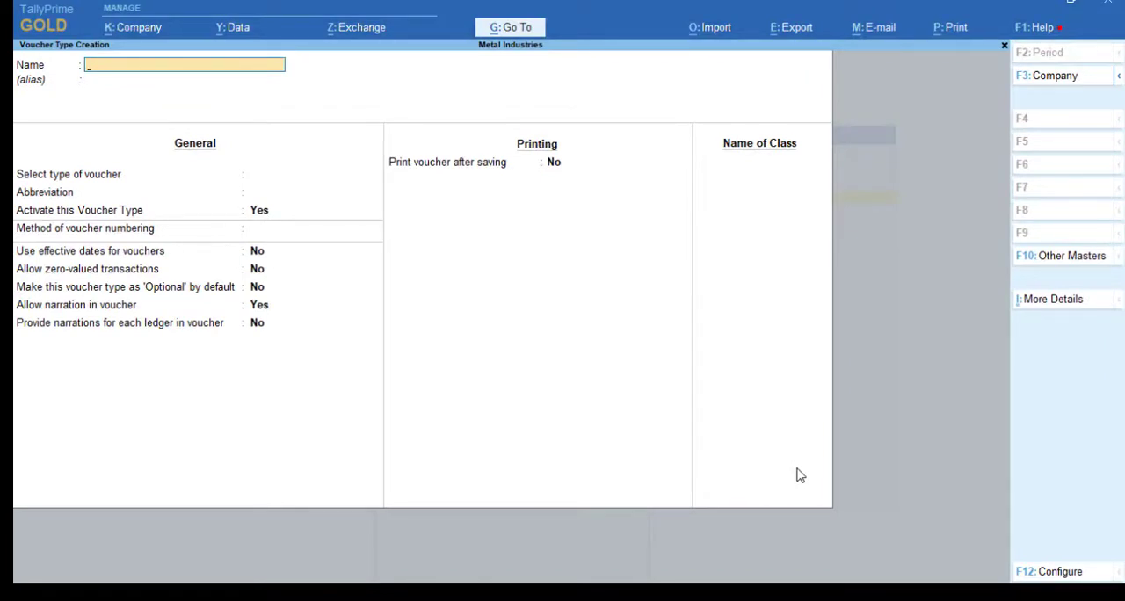
key(Escape)
key(Escape)
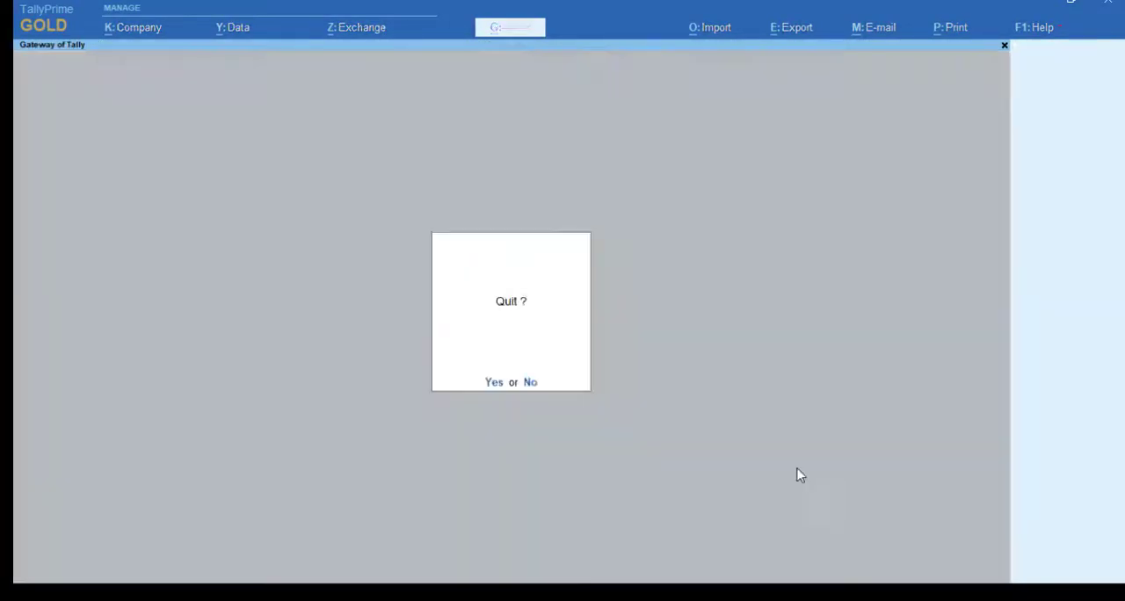
key(Escape)
Step: Start a new sales voucher of type SALES GST using the GST voucher class
key(v)
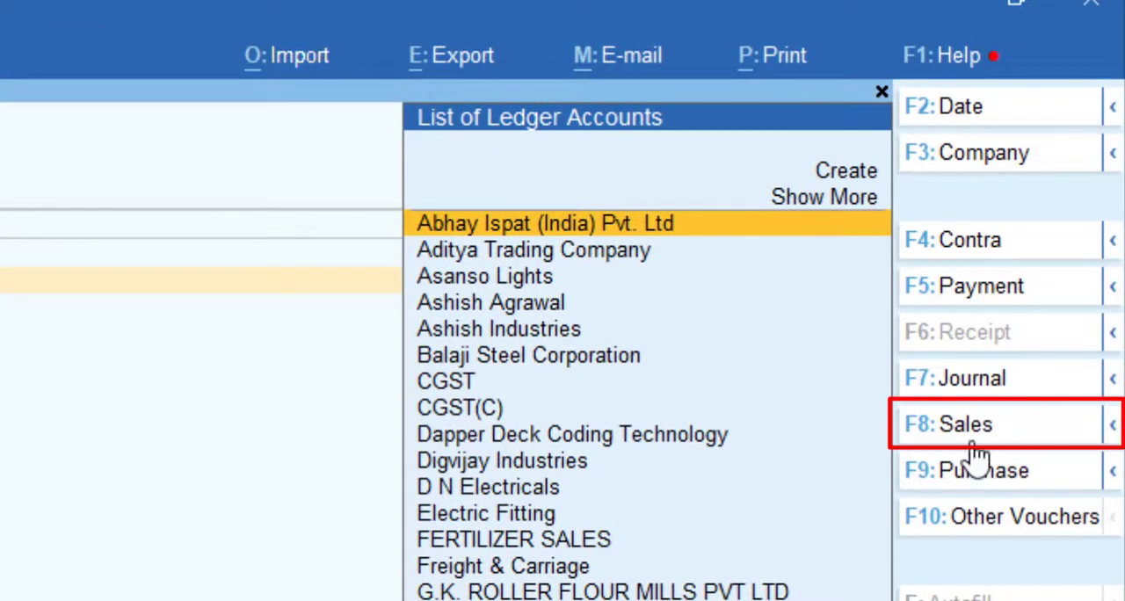
click(967, 426)
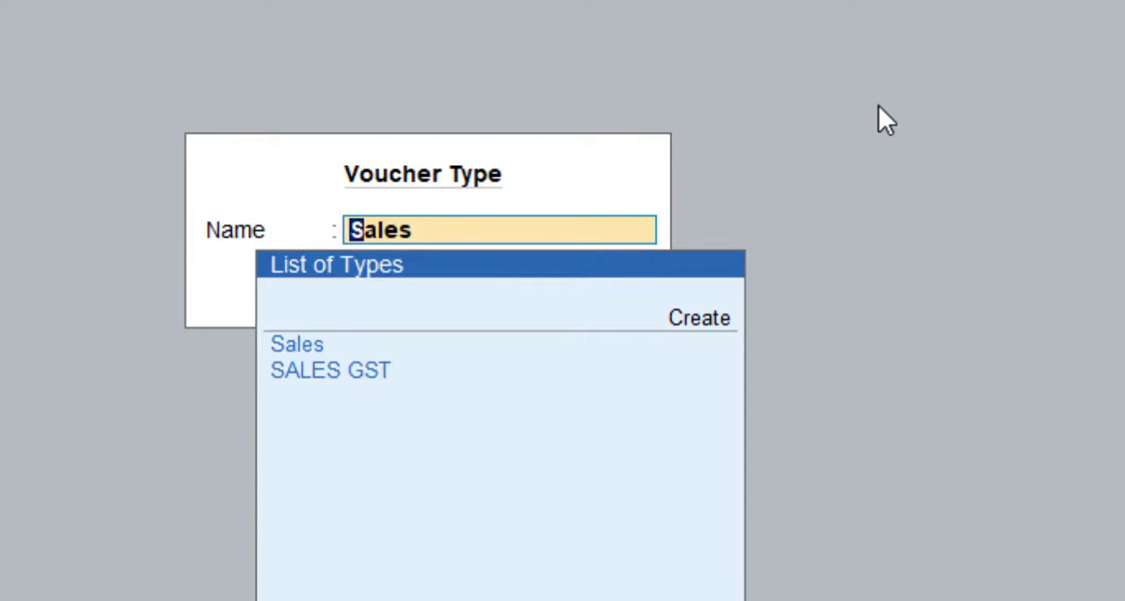
key(Down)
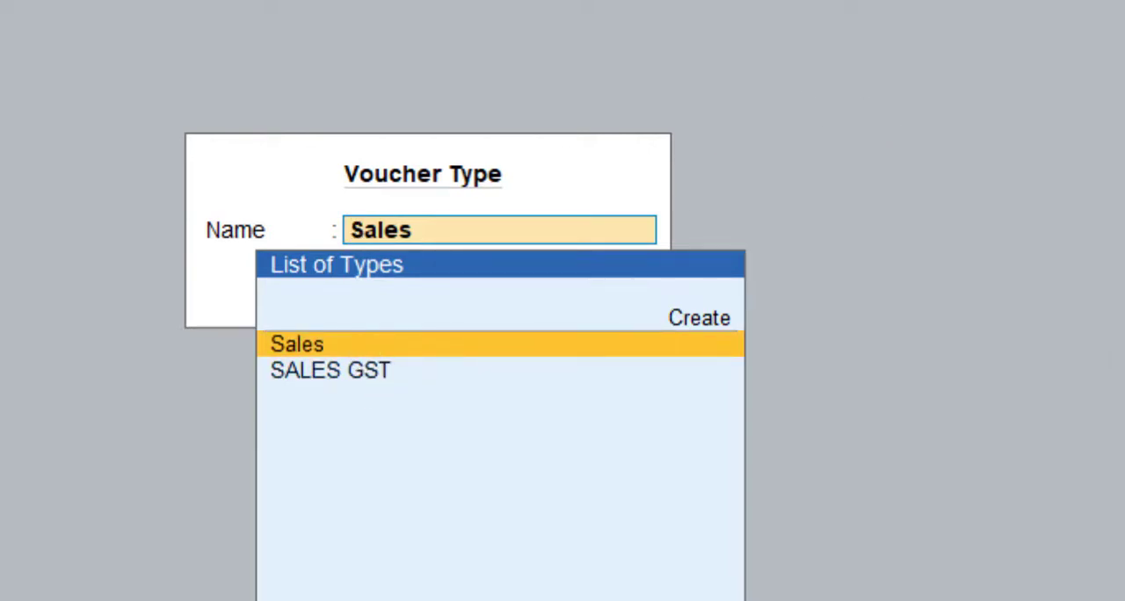
key(Down)
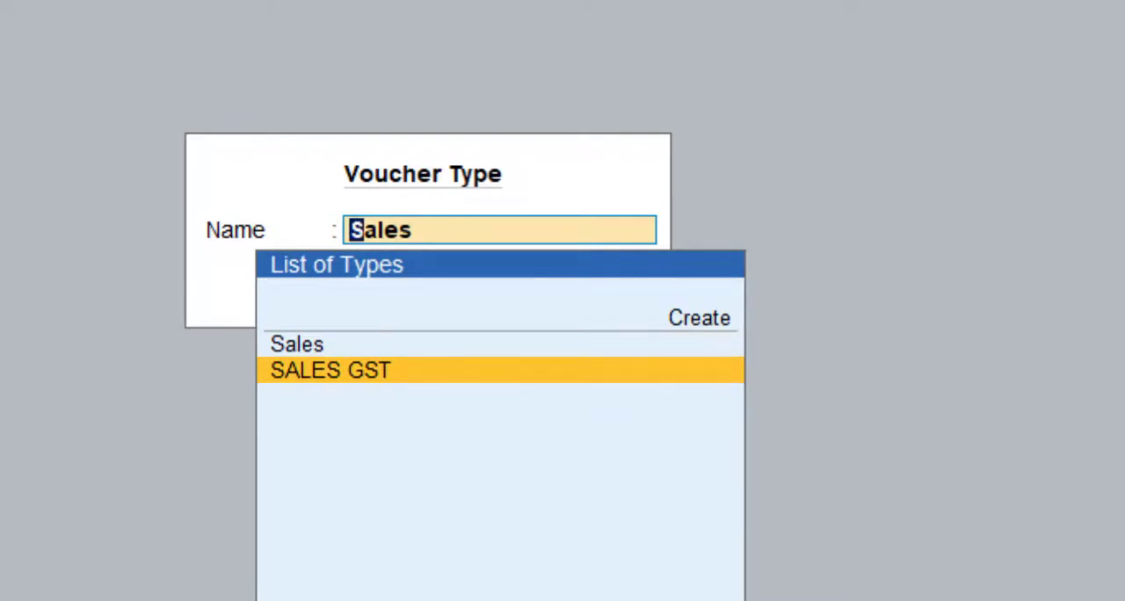
key(Return)
key(Down)
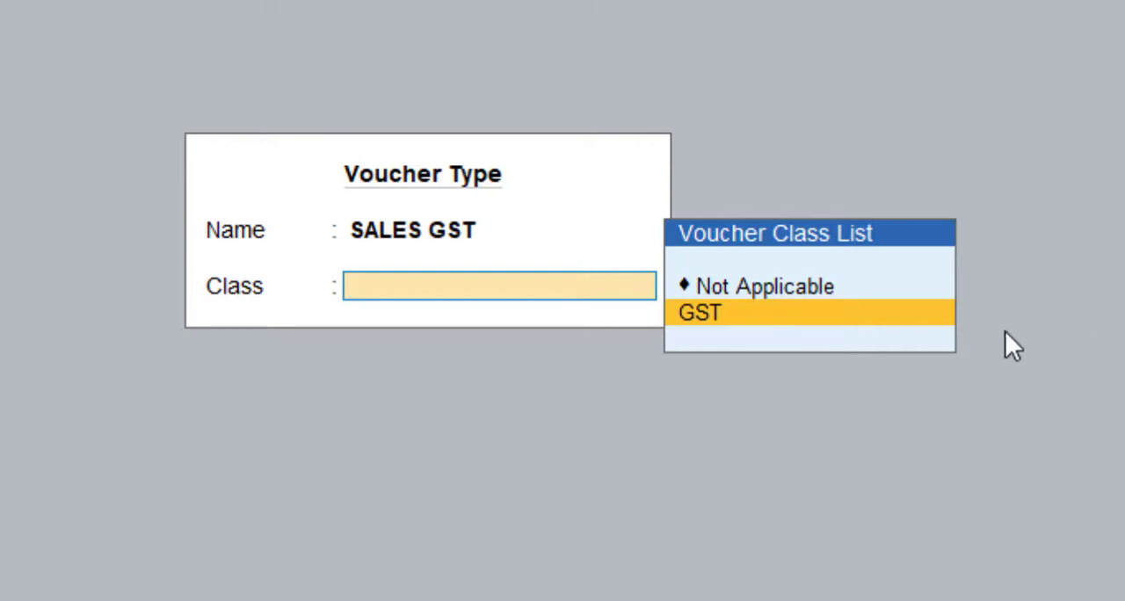
key(Return)
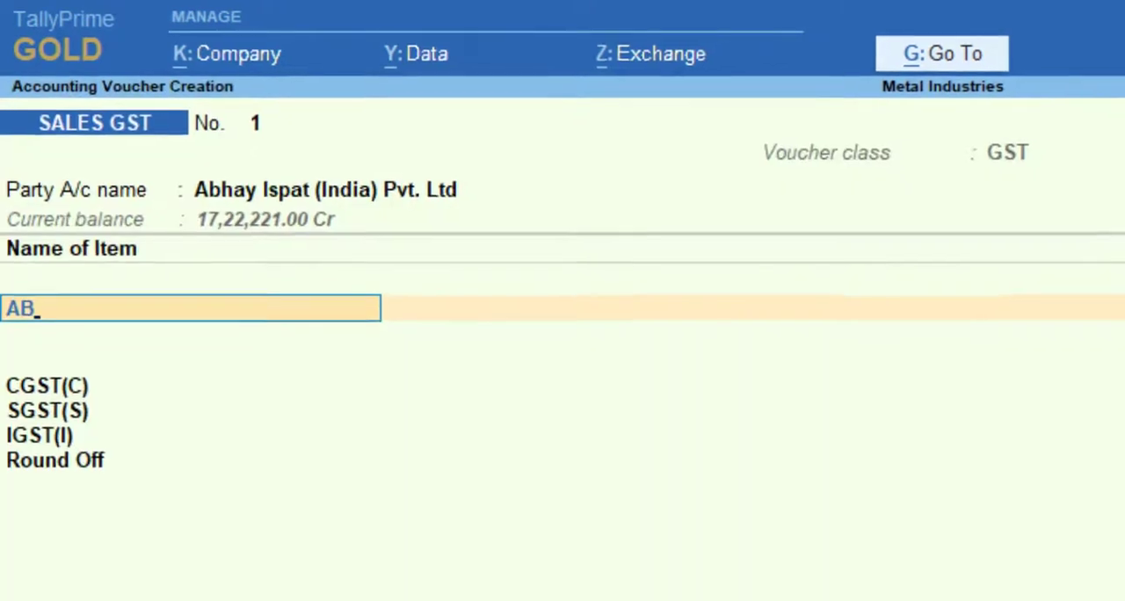
Step: Add stock item AB0005 with a quantity of 10 nos at a rate of 43.00, and finish the item list
key(Up)
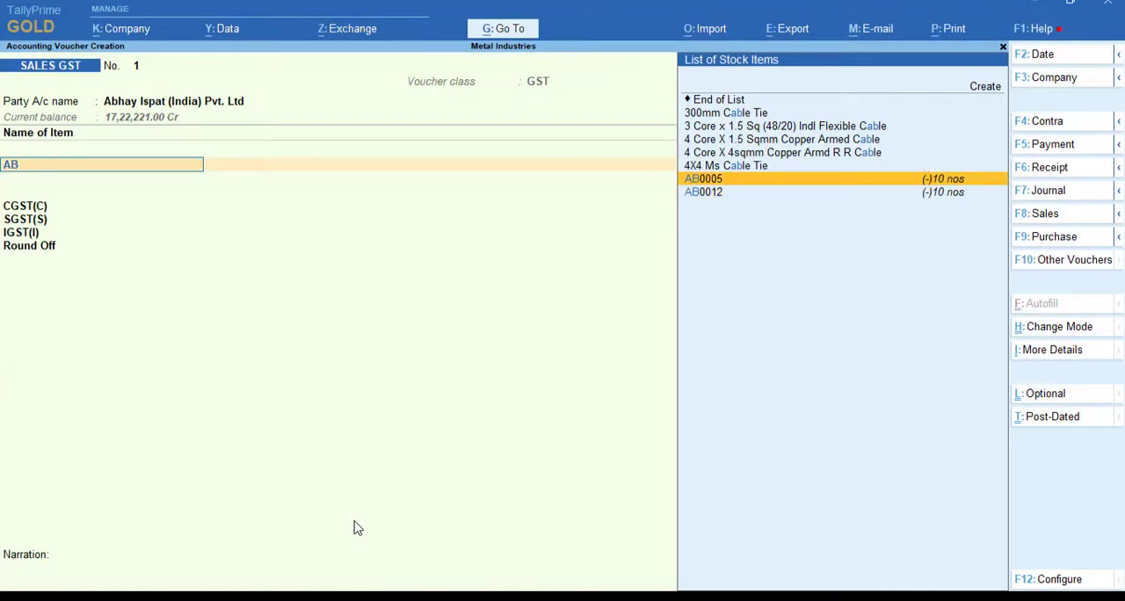
key(Return)
key(Return)
text(10)
key(Return)
text(43)
key(Return)
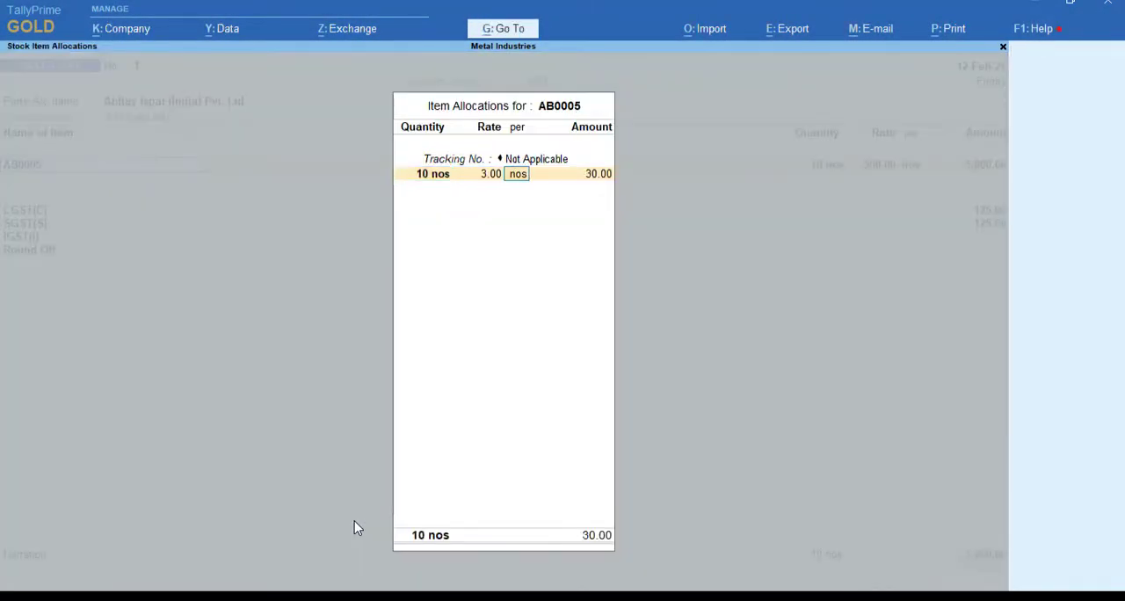
key(BackSpace)
text(43)
key(Return)
key(Return)
key(Return)
key(Return)
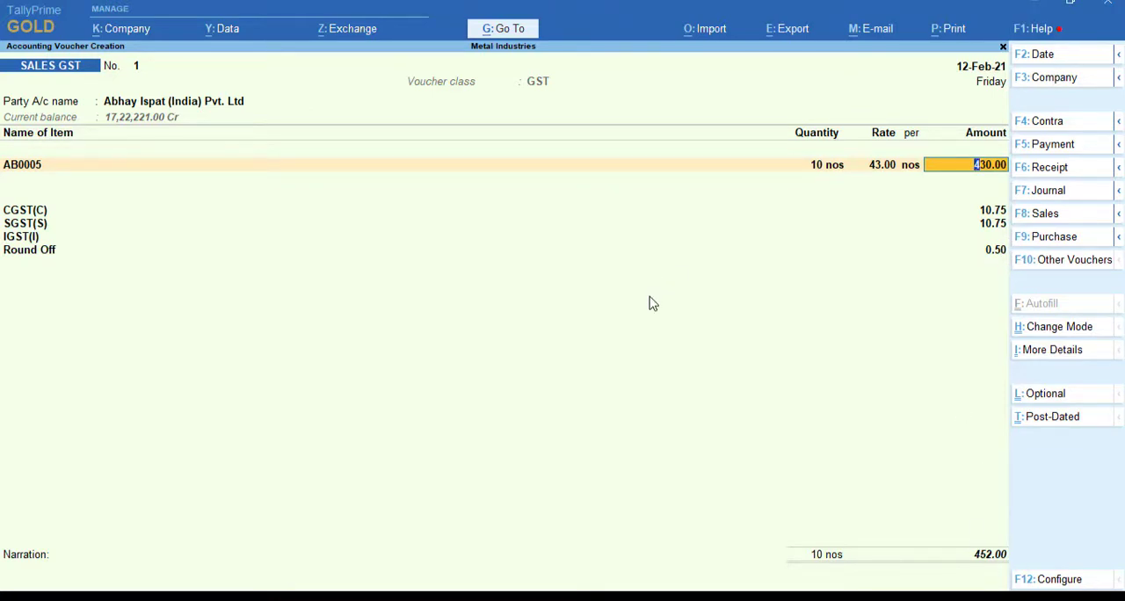
key(Return)
key(Return)
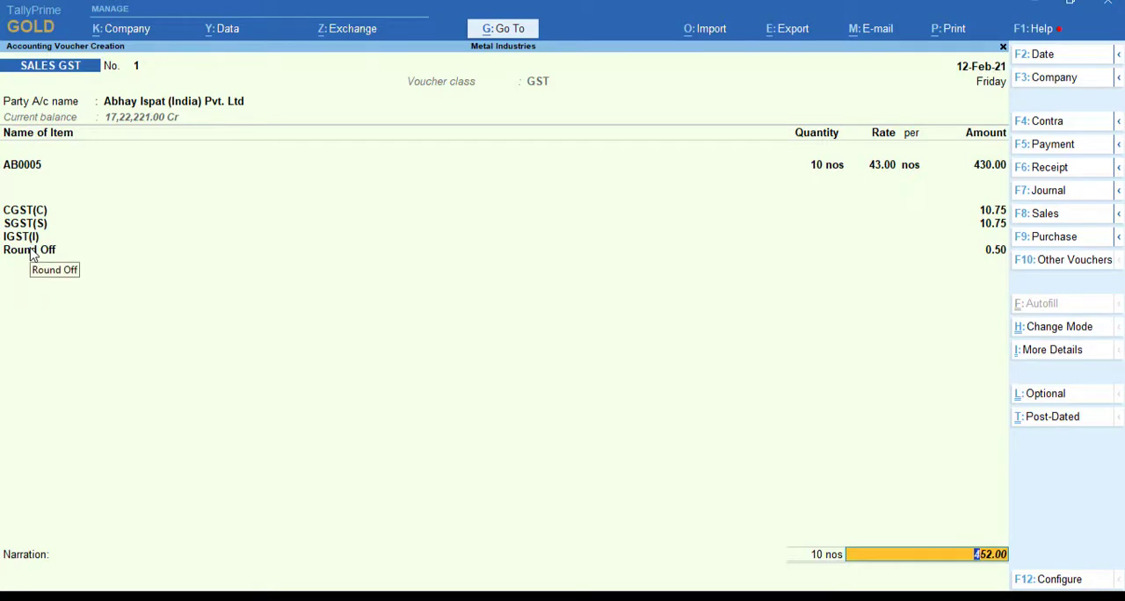
Step: Accept the bill-wise details as New Ref 1 without a due date, and save the voucher
key(Return)
key(Return)
key(Return)
key(Return)
key(Return)
key(Return)
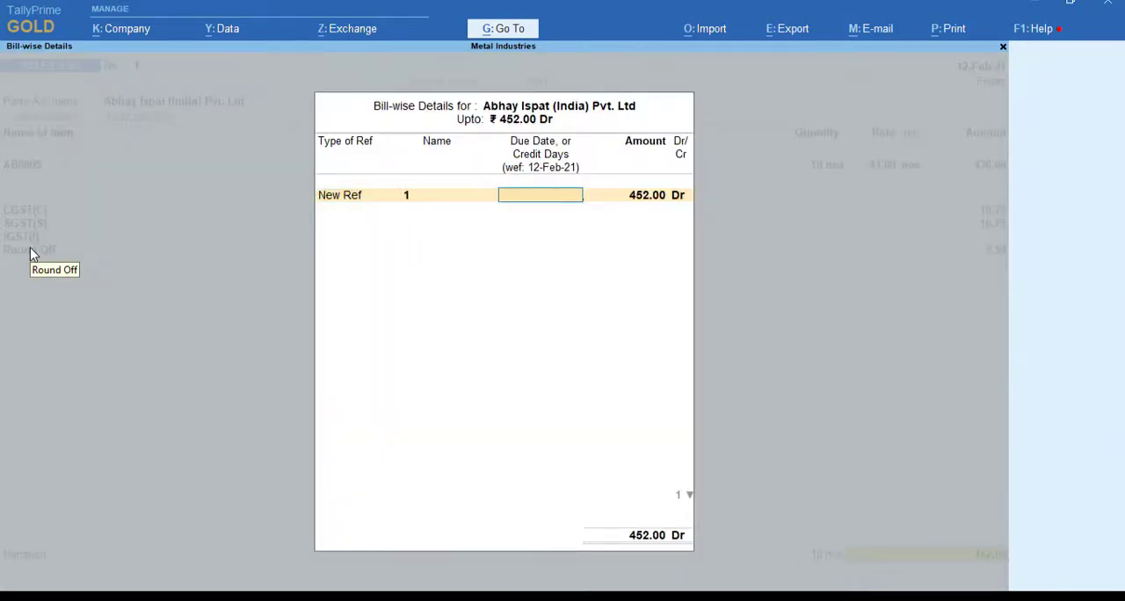
key(Return)
Step: Leave voucher entry and open the February voucher list of the Sales Register
key(Escape)
key(Escape)
key(Escape)
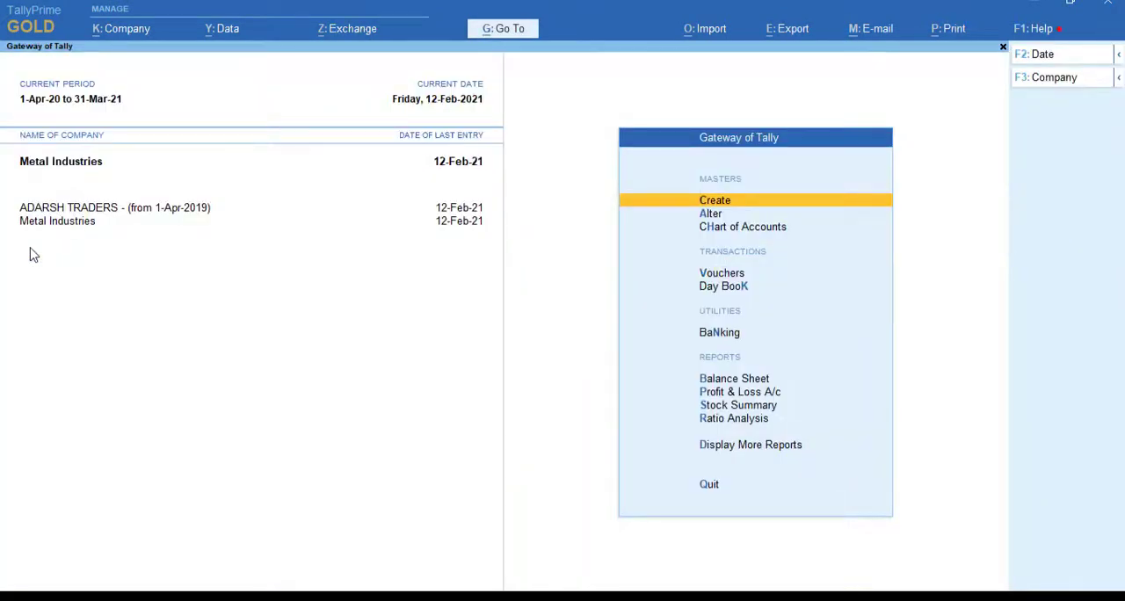
key(d)
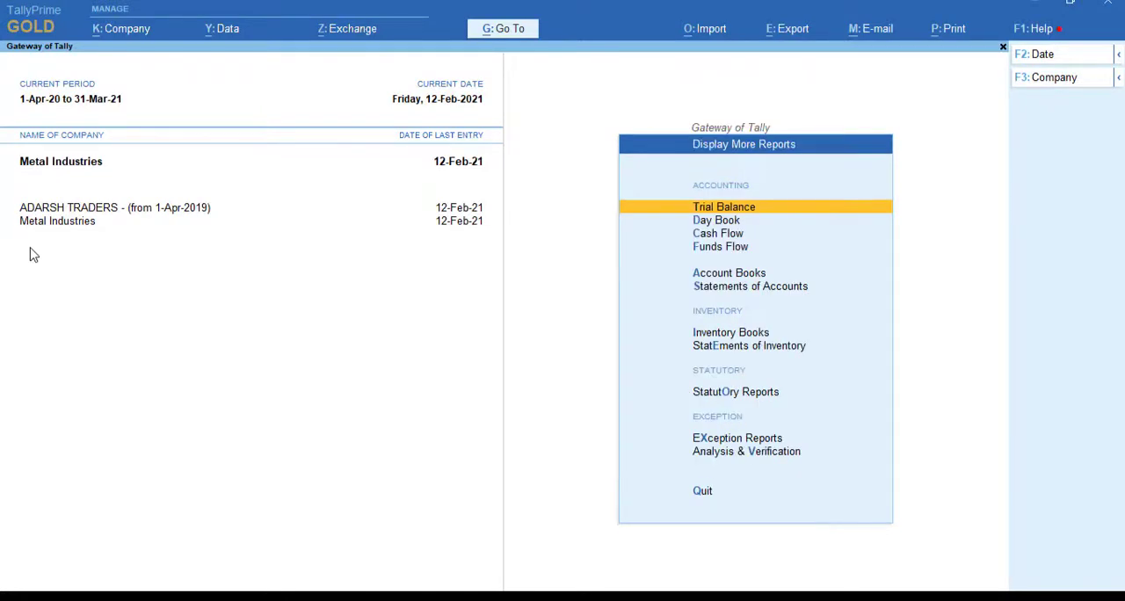
key(a)
key(s)
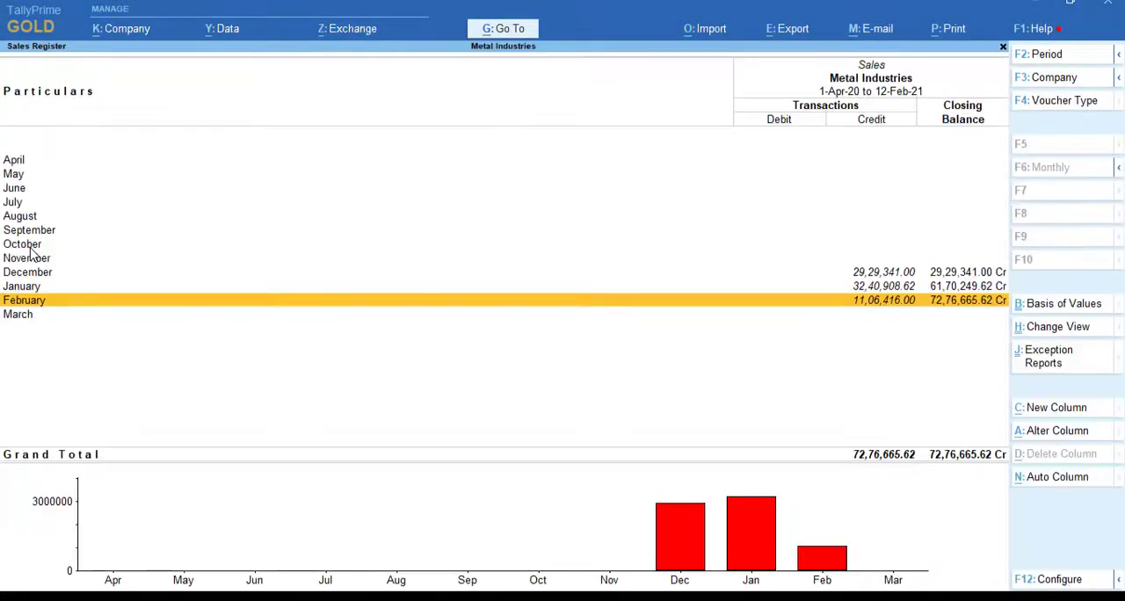
key(Return)
Step: Look through the February sales vouchers and open the SALES GST voucher dated 12-Feb-21
key(Down)
key(Down)
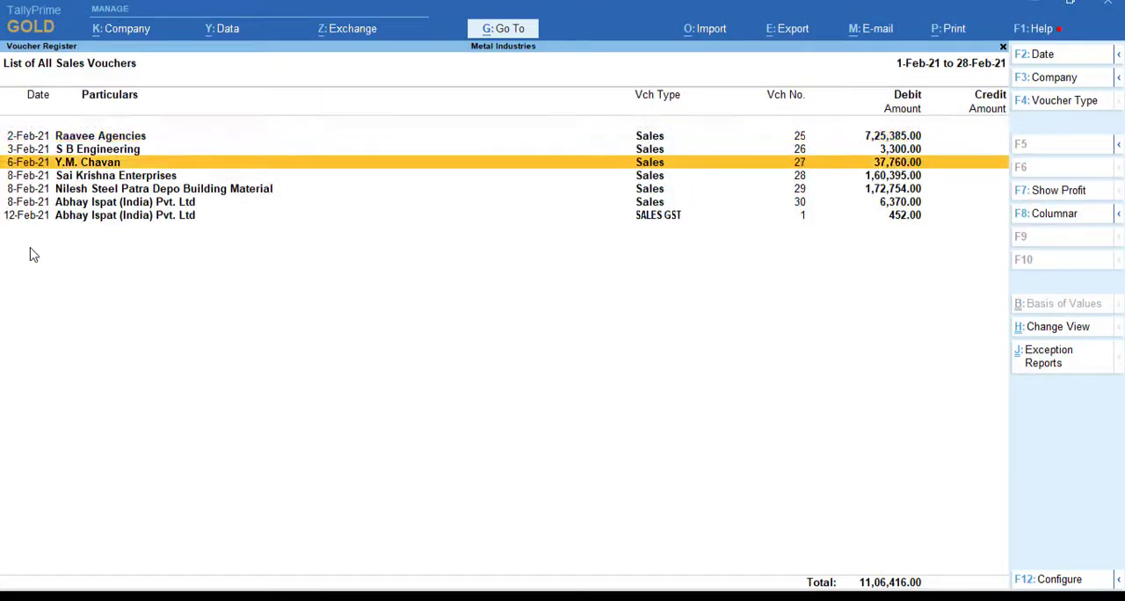
key(Down)
key(Down)
key(Down)
key(Up)
key(Up)
key(Up)
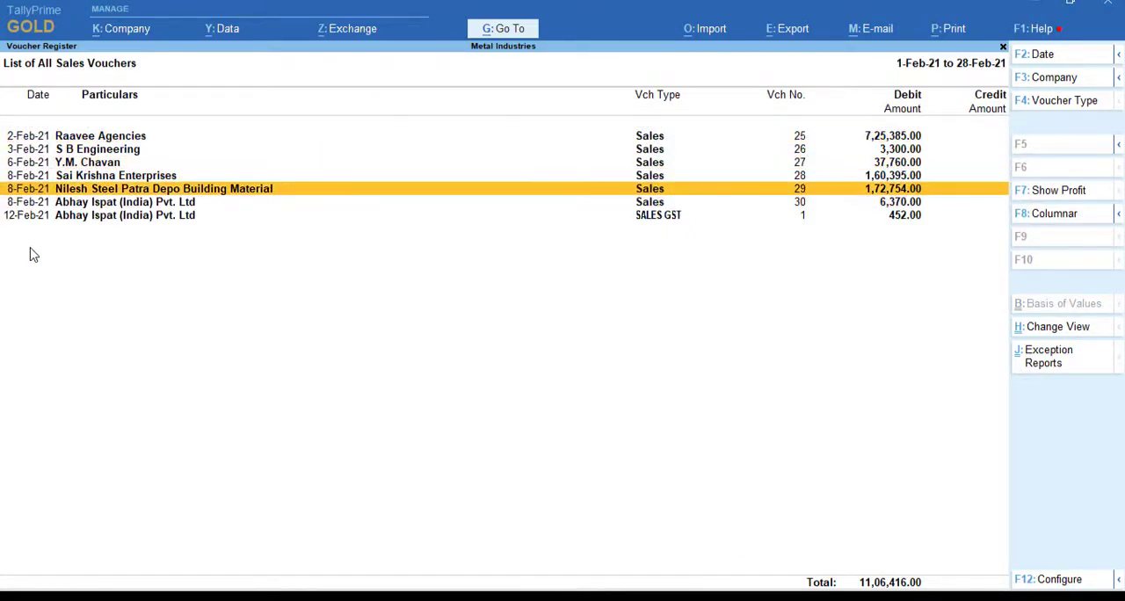
key(Up)
key(Down)
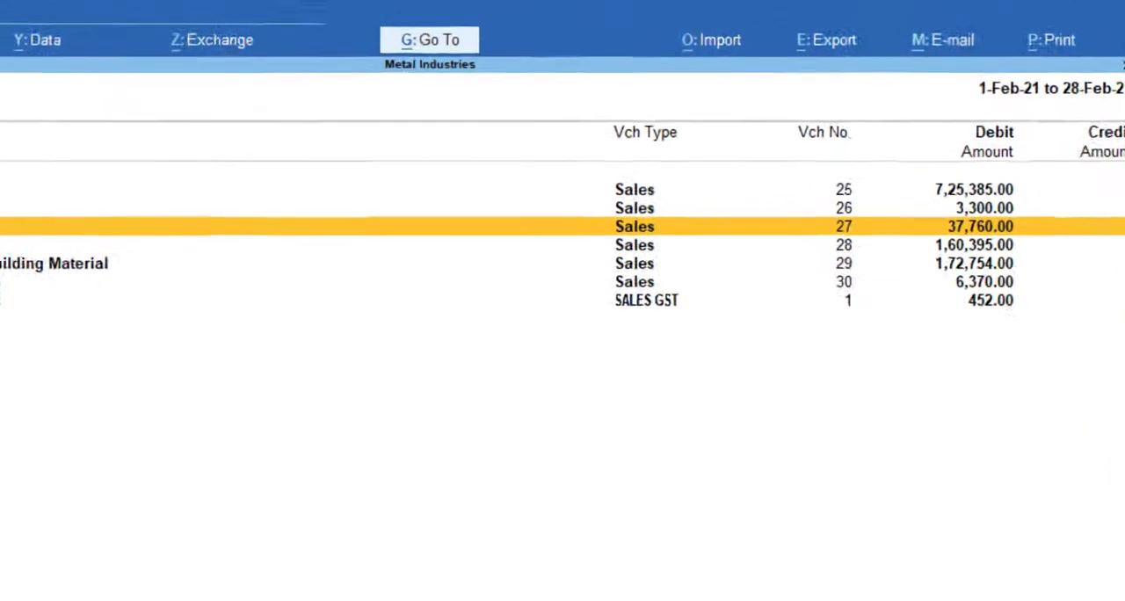
key(Down)
key(Down)
key(Down)
key(Down)
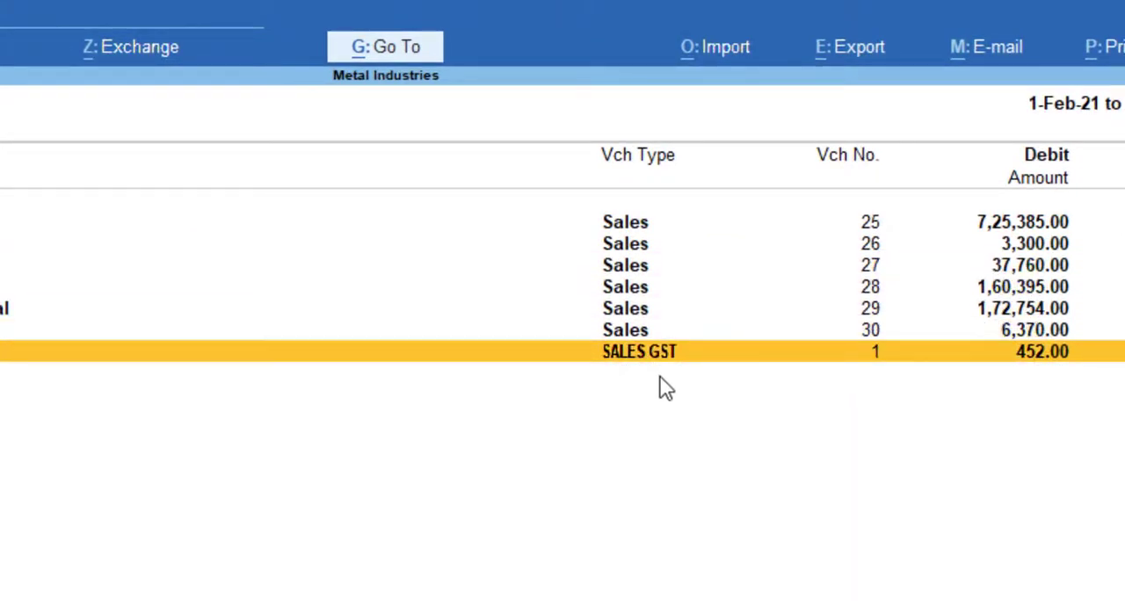
key(Return)
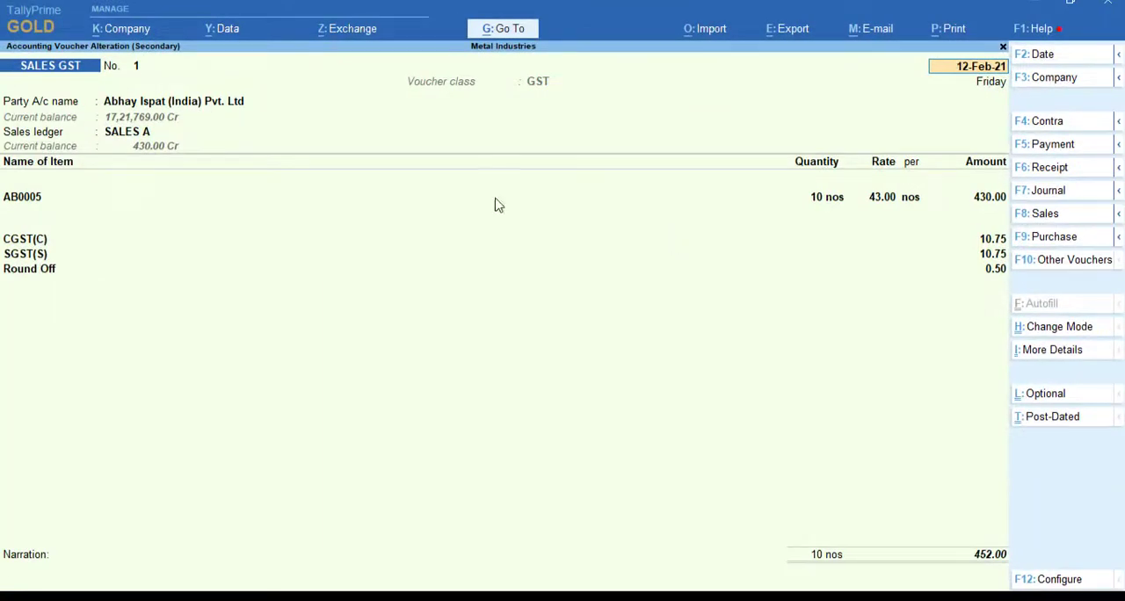